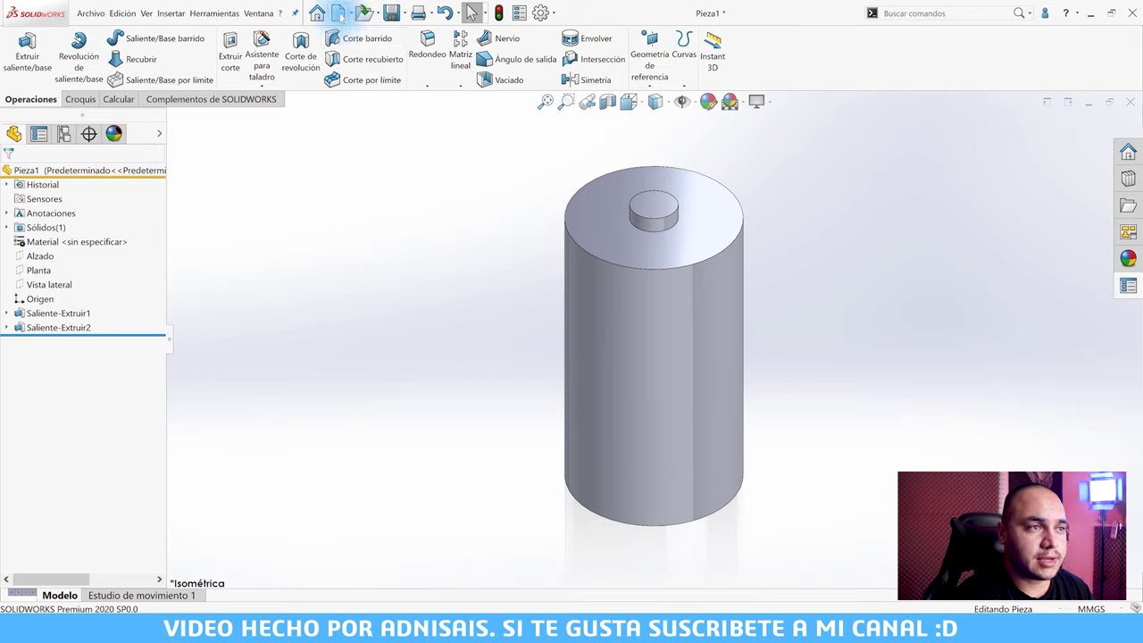
Create a new blank Pieza part document, Pieza2.
{"action": "left_click", "coordinate": [340, 13]}
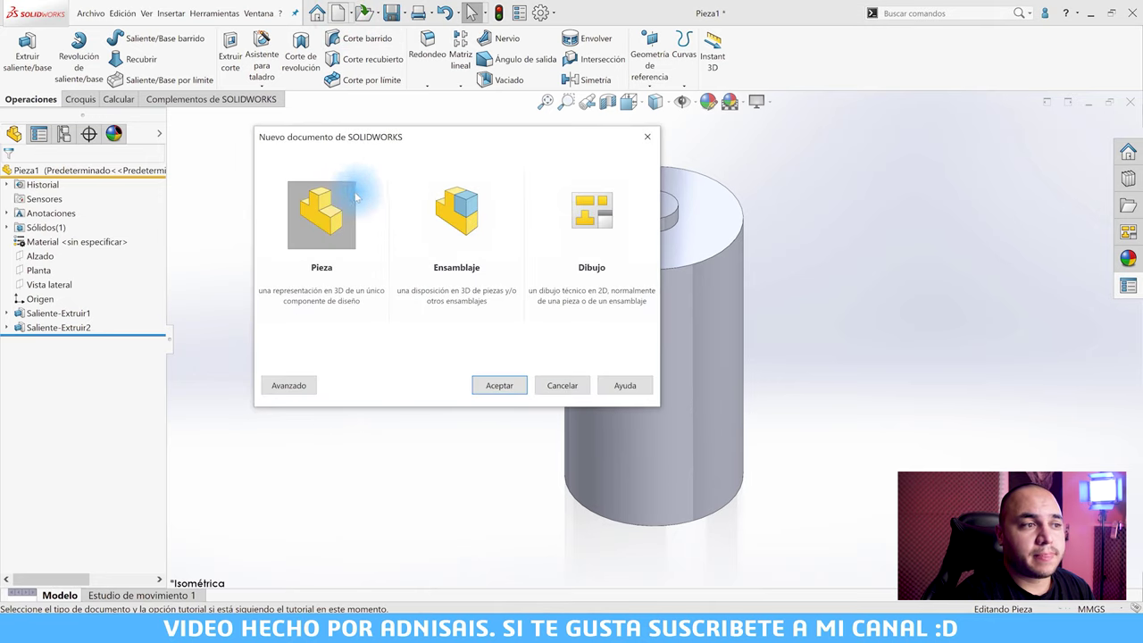
{"action": "left_click", "coordinate": [502, 385]}
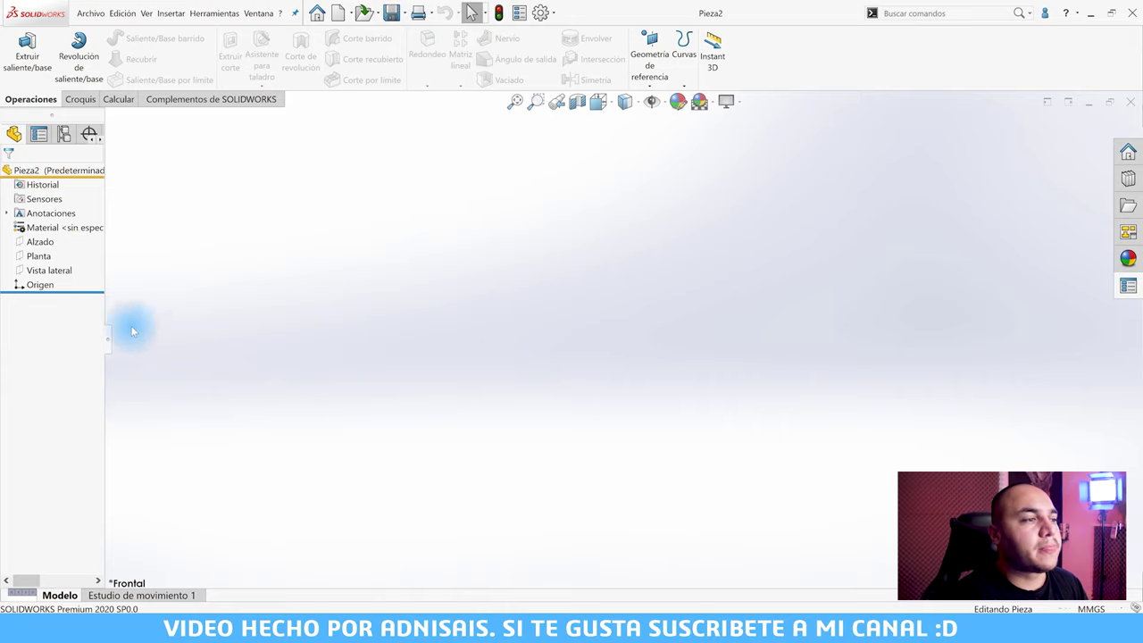
Start a sketch on the Alzado plane with the Línea tool active.
{"action": "left_click", "coordinate": [37, 242]}
{"action": "left_click", "coordinate": [78, 100]}
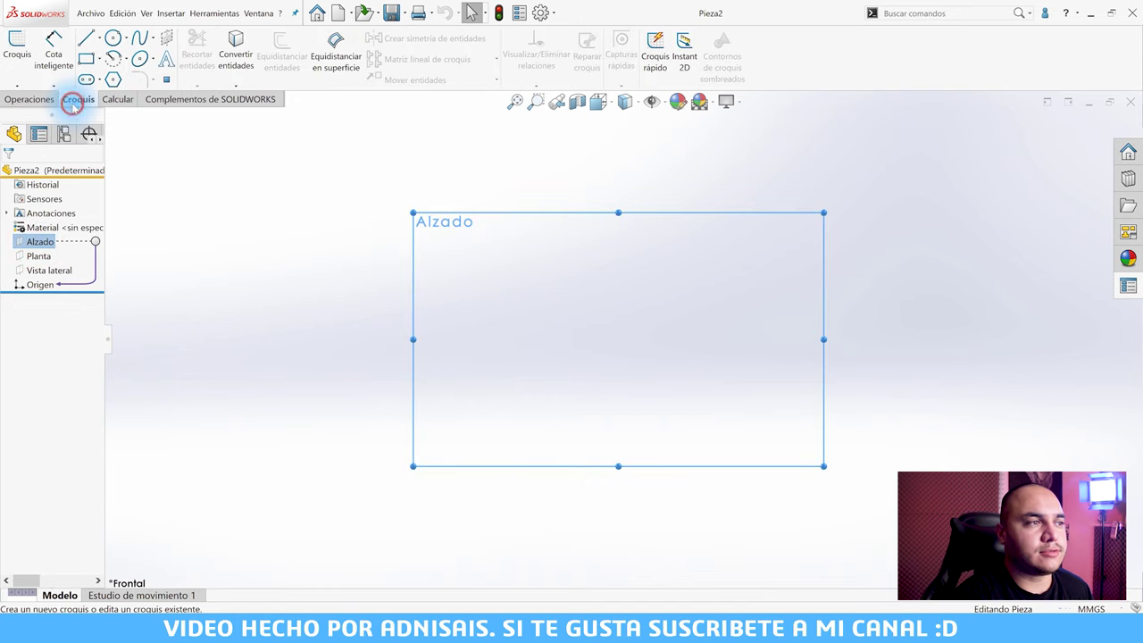
{"action": "left_click", "coordinate": [22, 71]}
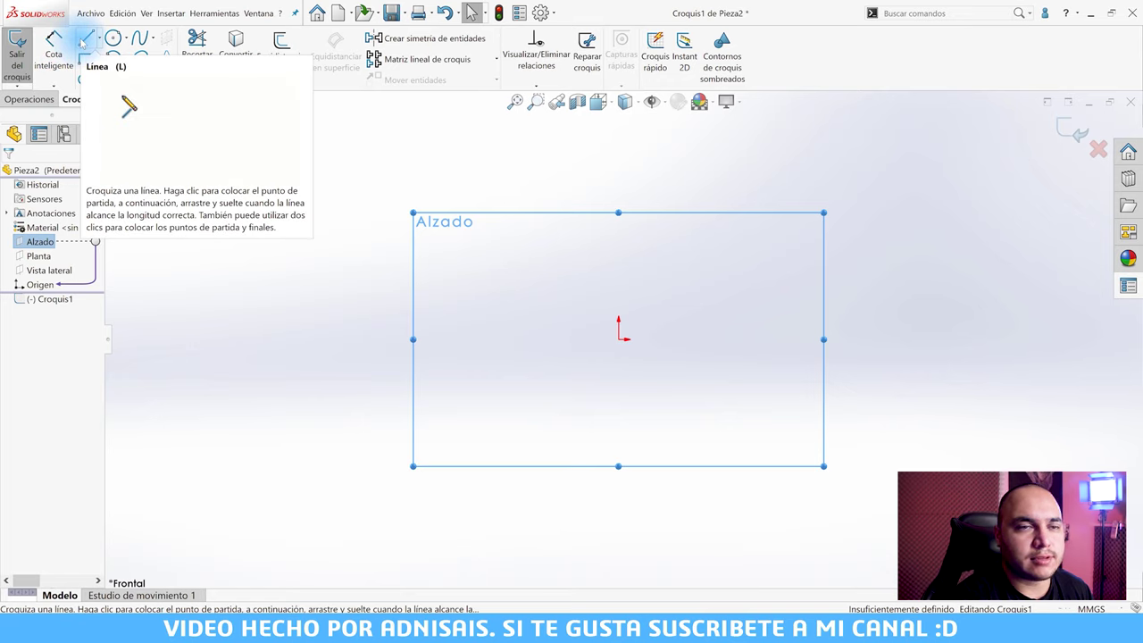
{"action": "left_click", "coordinate": [82, 40]}
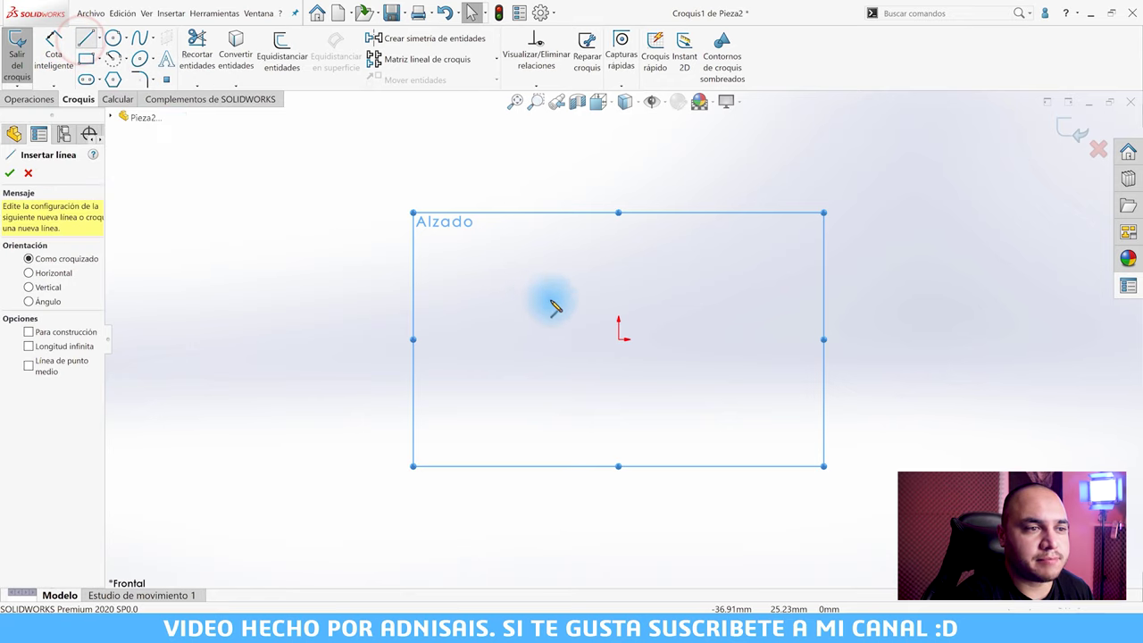
Draw lines from the origin: bottom edge, tall right side, short top segment and nub step.
{"action": "left_click", "coordinate": [618, 339]}
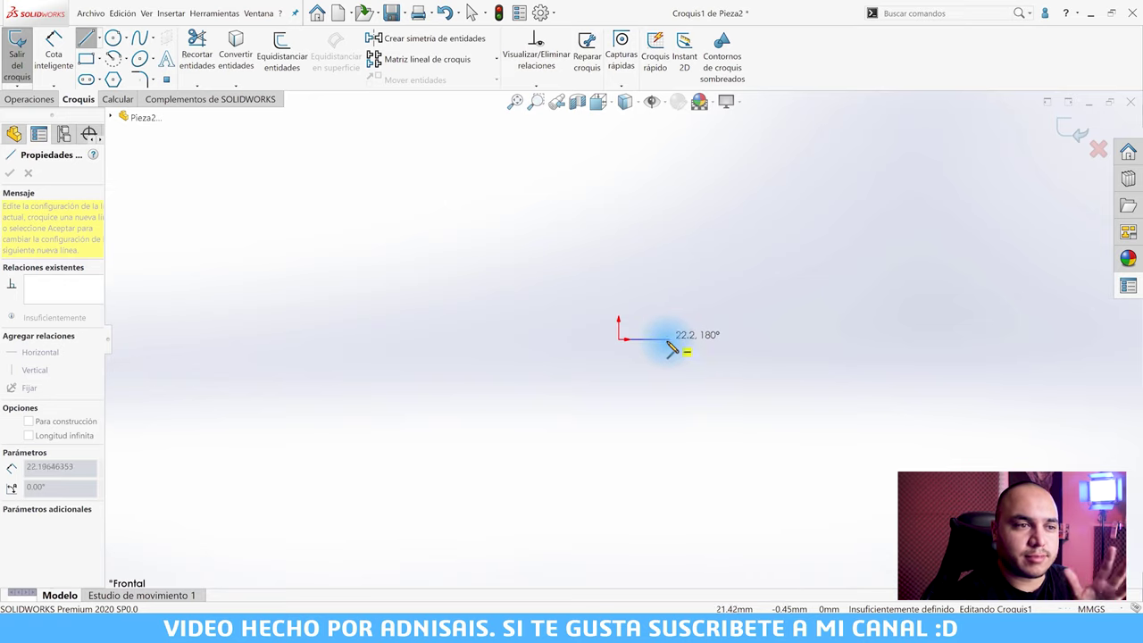
{"action": "scroll", "coordinate": [671, 348], "scroll_direction": "down", "scroll_amount": 2}
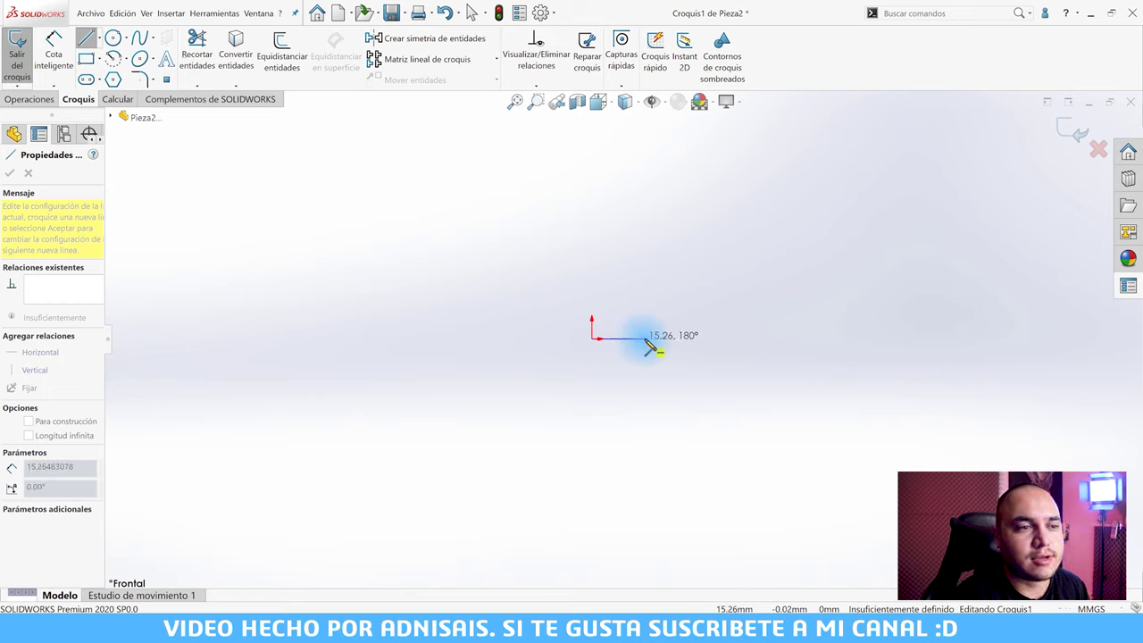
{"action": "left_click", "coordinate": [648, 339]}
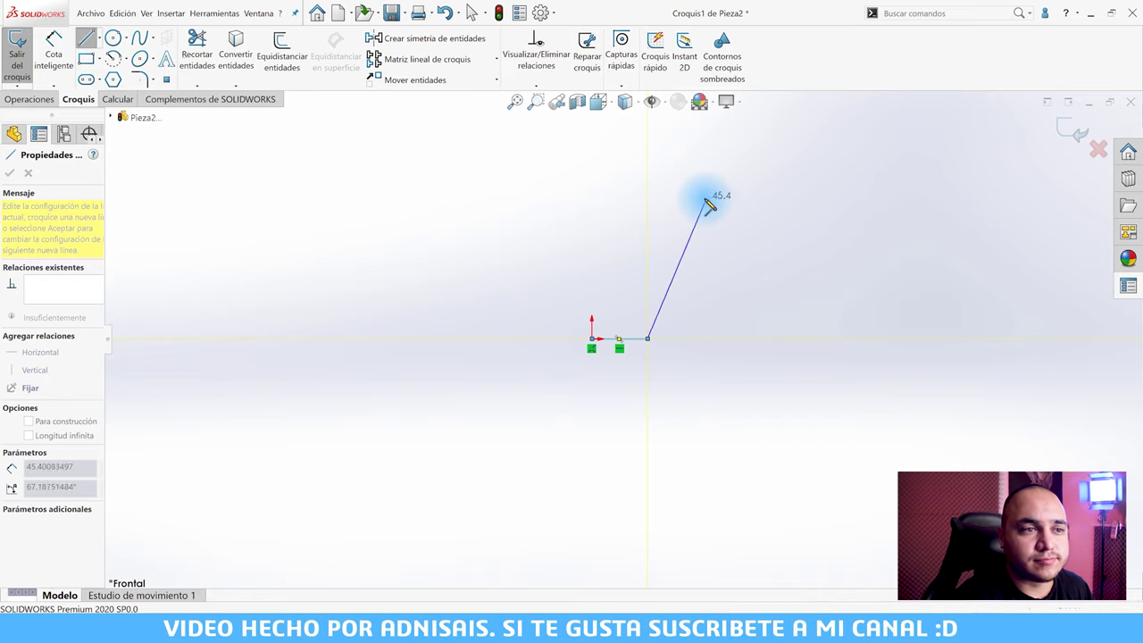
{"action": "scroll", "coordinate": [647, 232], "scroll_direction": "down", "scroll_amount": 2}
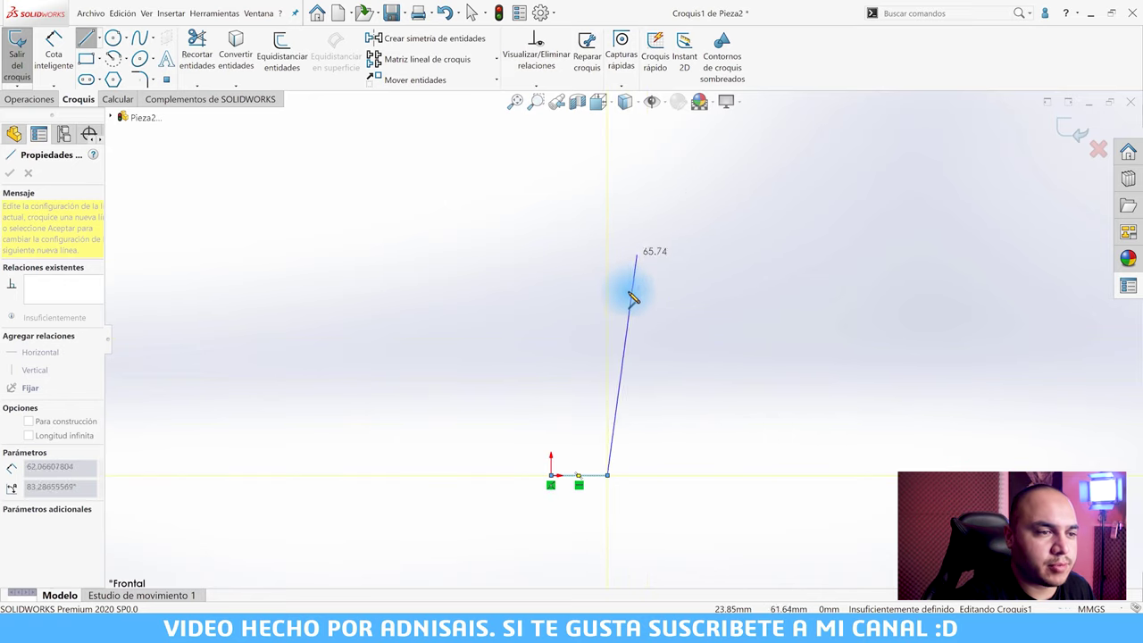
{"action": "scroll", "coordinate": [624, 312], "scroll_direction": "down", "scroll_amount": 1}
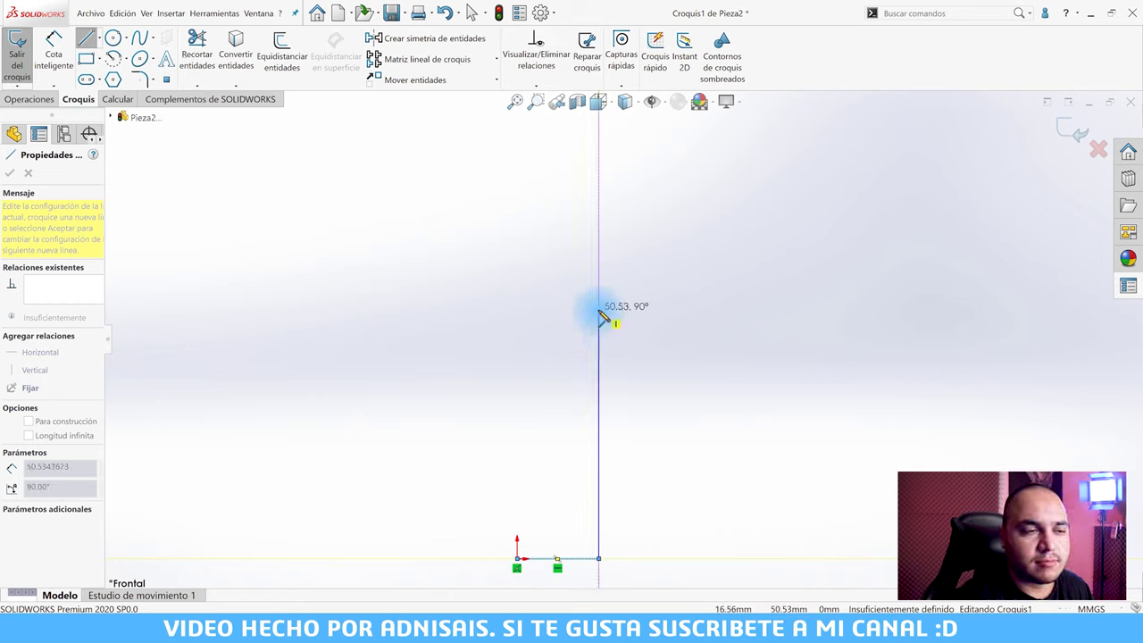
{"action": "left_click", "coordinate": [597, 270]}
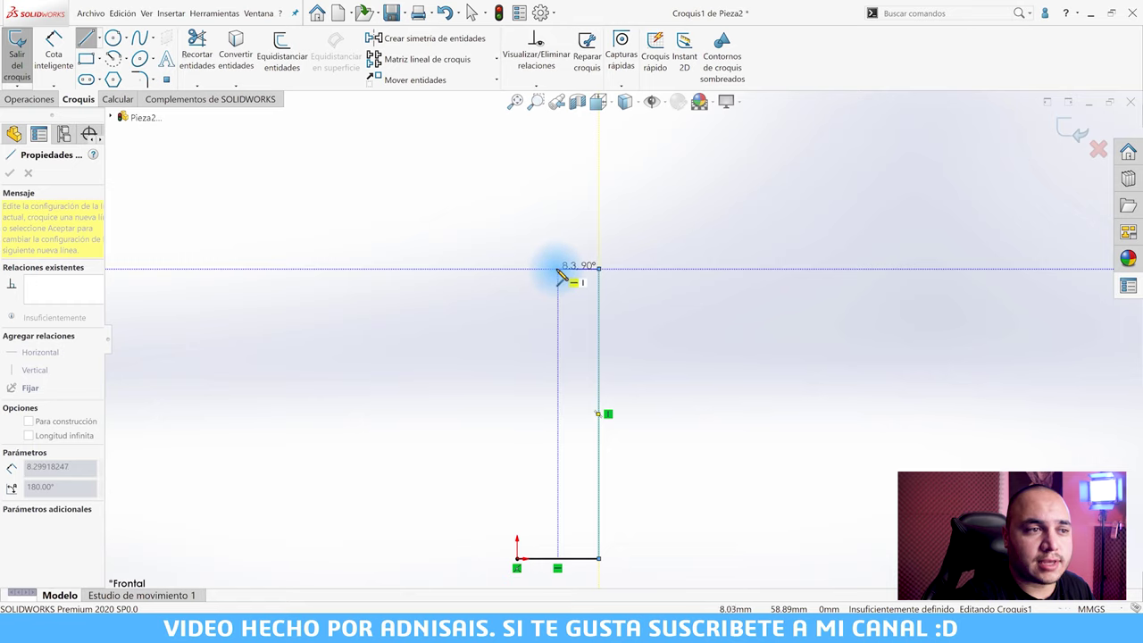
{"action": "left_click", "coordinate": [558, 268]}
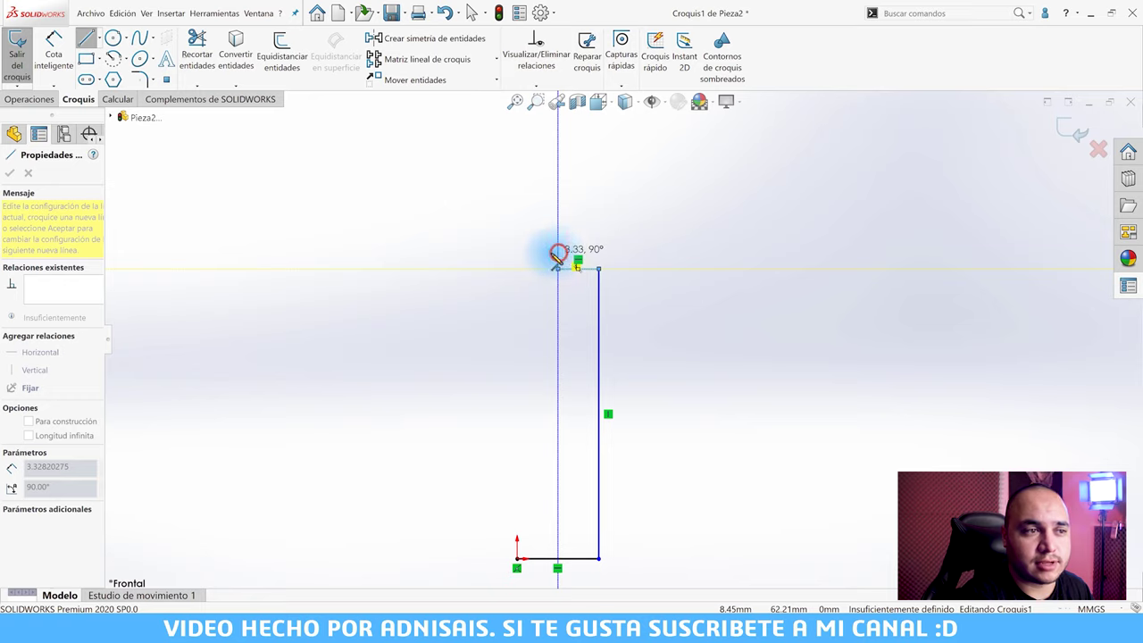
{"action": "left_click", "coordinate": [558, 254]}
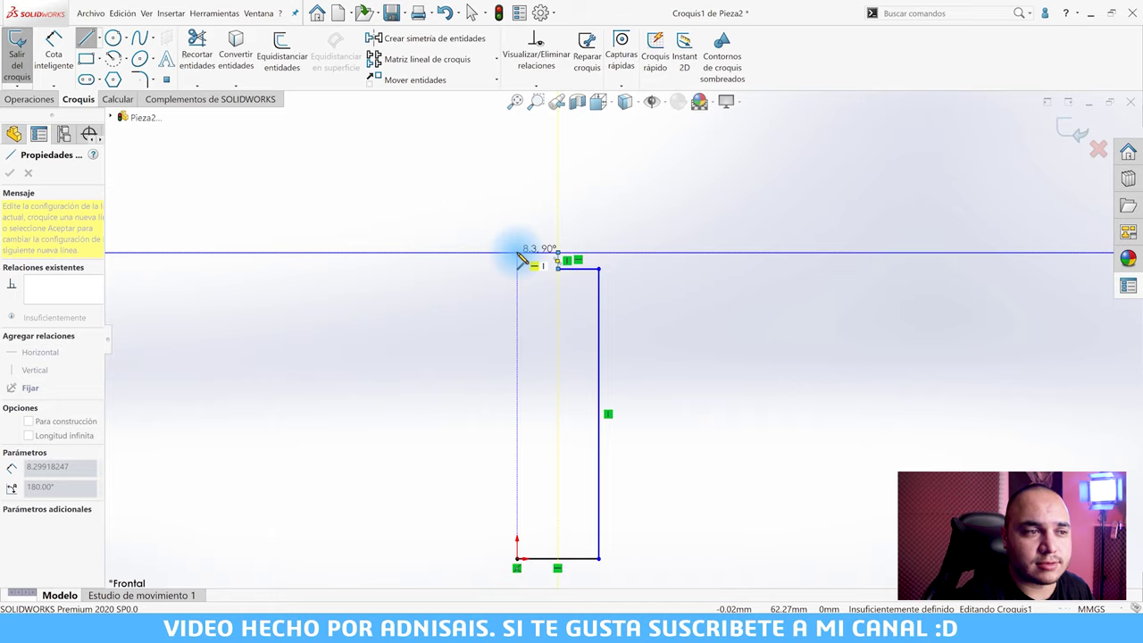
{"action": "scroll", "coordinate": [520, 259], "scroll_direction": "down", "scroll_amount": 1}
{"action": "middle_click_drag", "start_coordinate": [518, 256], "coordinate": [557, 312], "text": "ctrl"}
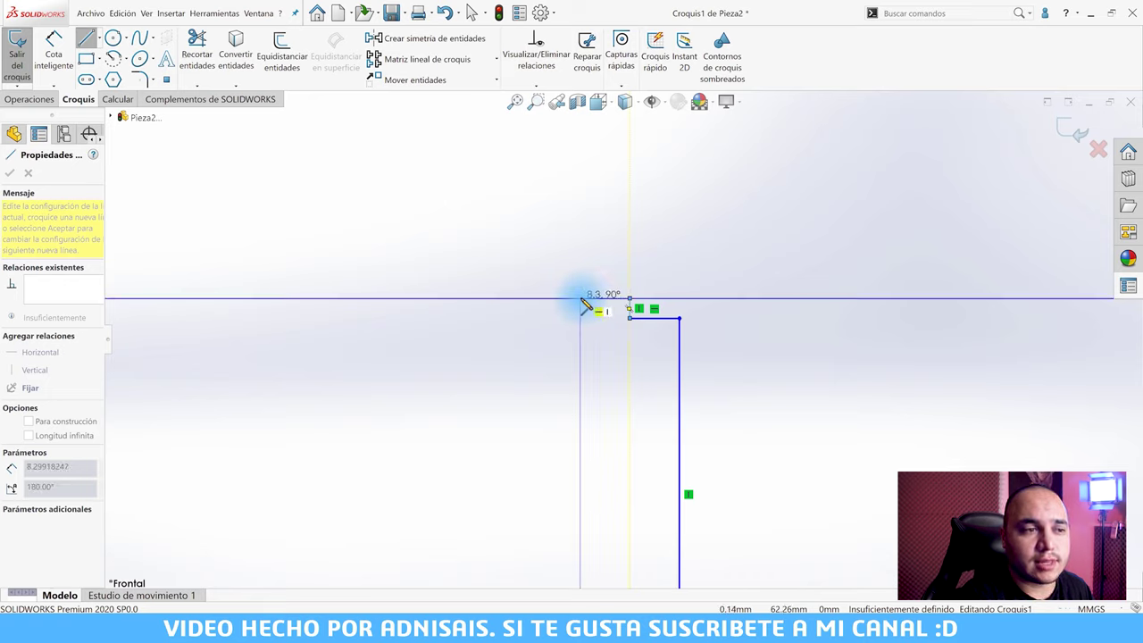
{"action": "scroll", "coordinate": [589, 308], "scroll_direction": "up", "scroll_amount": 3}
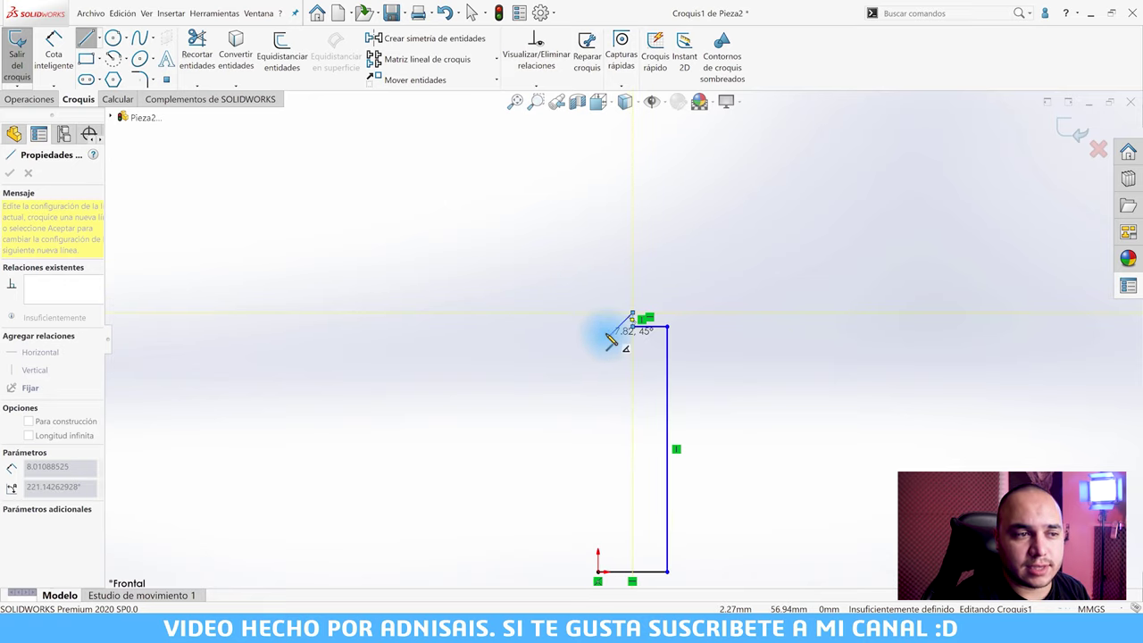
Draw the nub's top edge to the axis and the left side down to the origin.
{"action": "scroll", "coordinate": [629, 393], "scroll_direction": "down", "scroll_amount": 1}
{"action": "scroll", "coordinate": [625, 396], "scroll_direction": "down", "scroll_amount": 1}
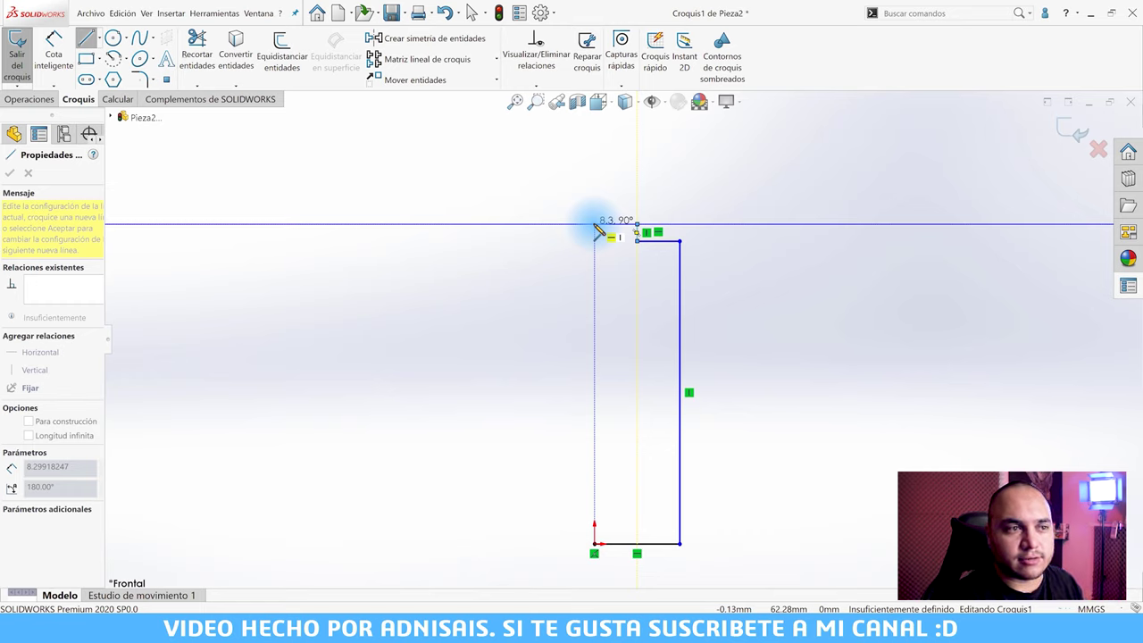
{"action": "left_click", "coordinate": [594, 224]}
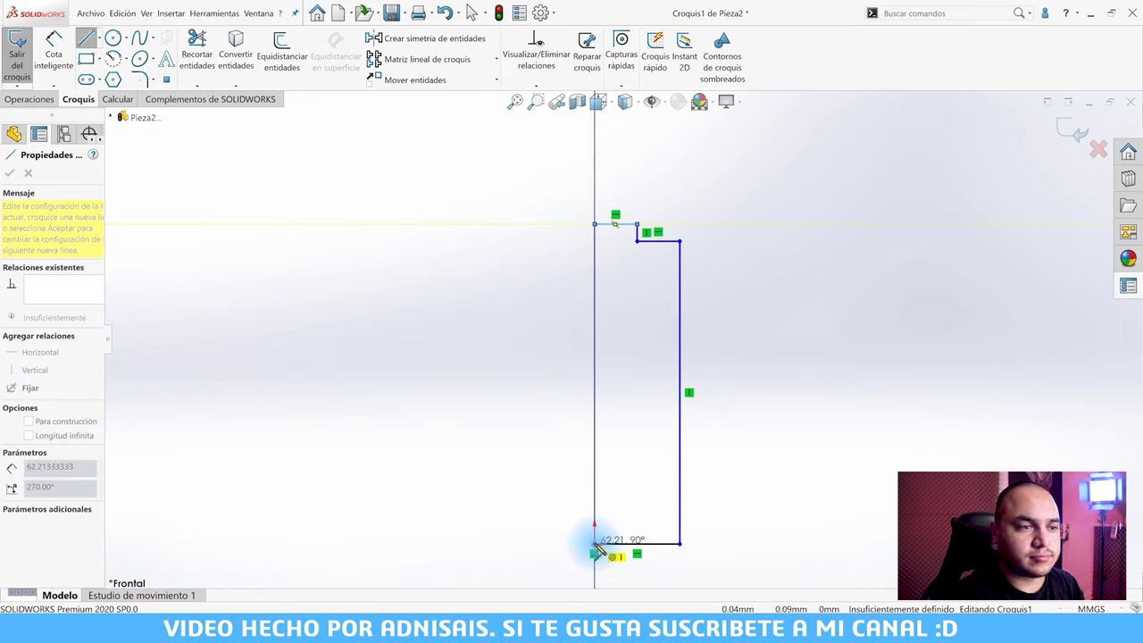
{"action": "left_click", "coordinate": [595, 545]}
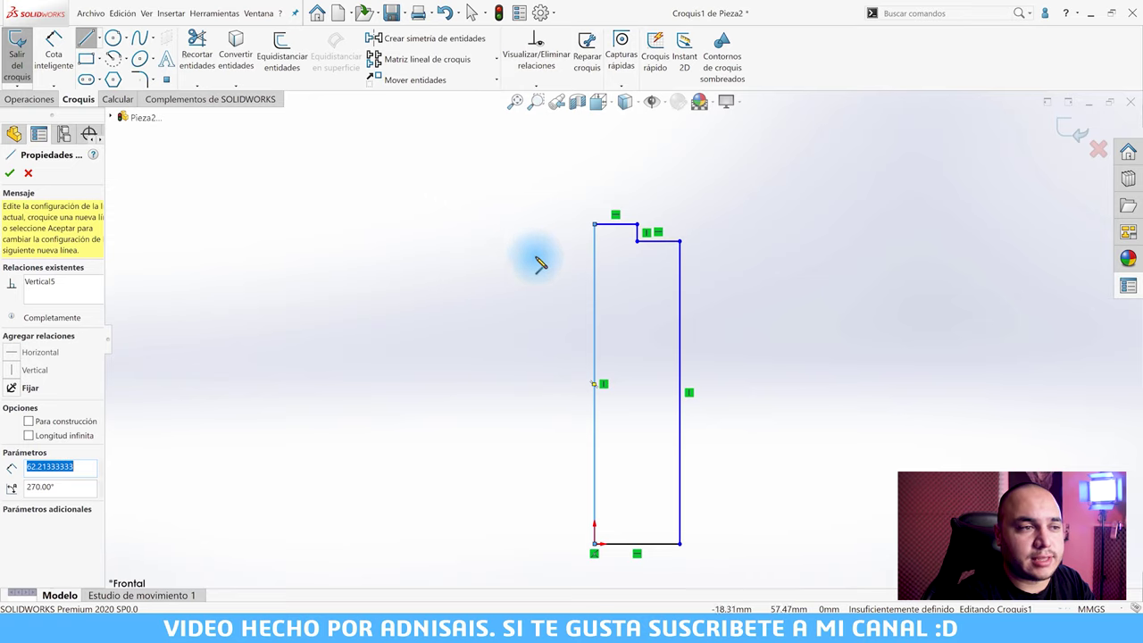
{"action": "key", "text": "Escape"}
{"action": "left_click", "coordinate": [545, 413]}
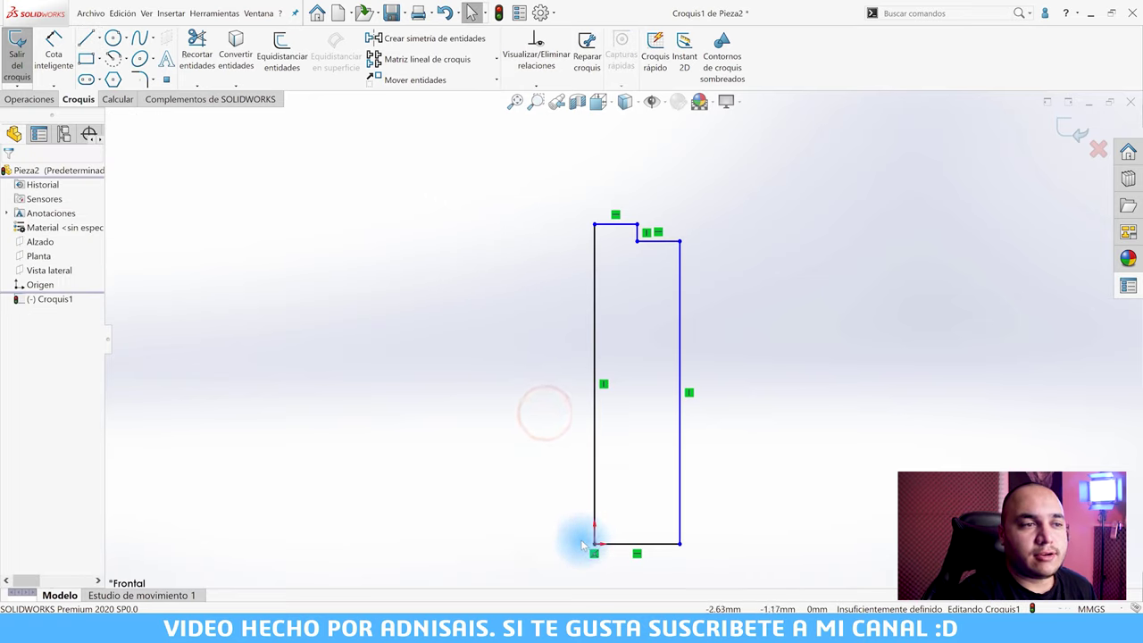
Zoom in on the closed outline and switch to Cota inteligente.
{"action": "scroll", "coordinate": [576, 532], "scroll_direction": "down", "scroll_amount": 1}
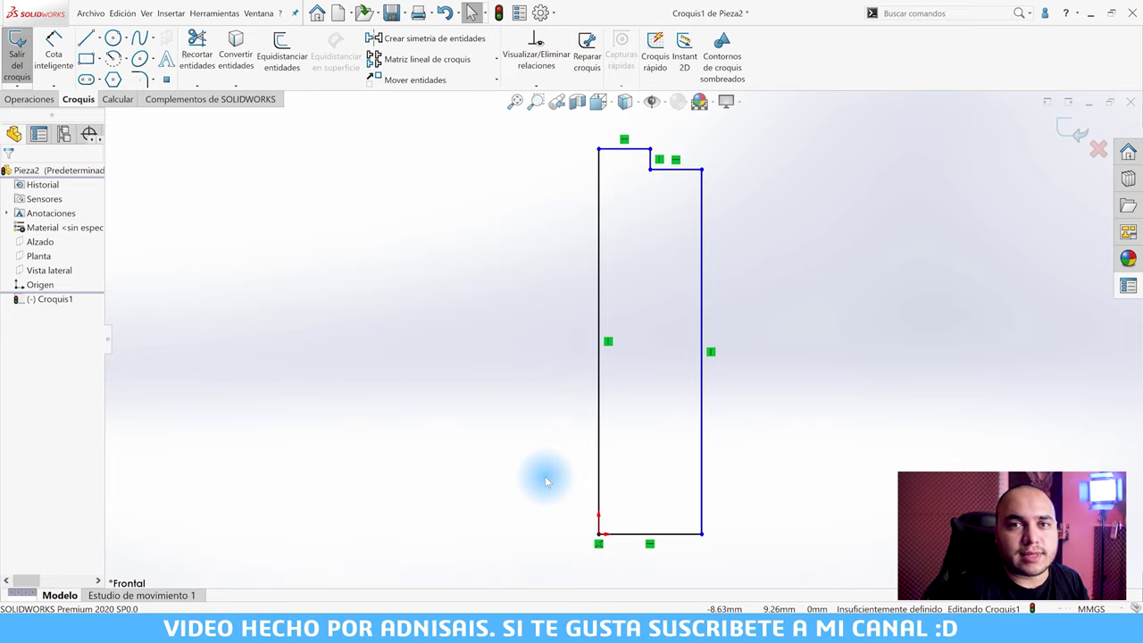
{"action": "left_click", "coordinate": [452, 439]}
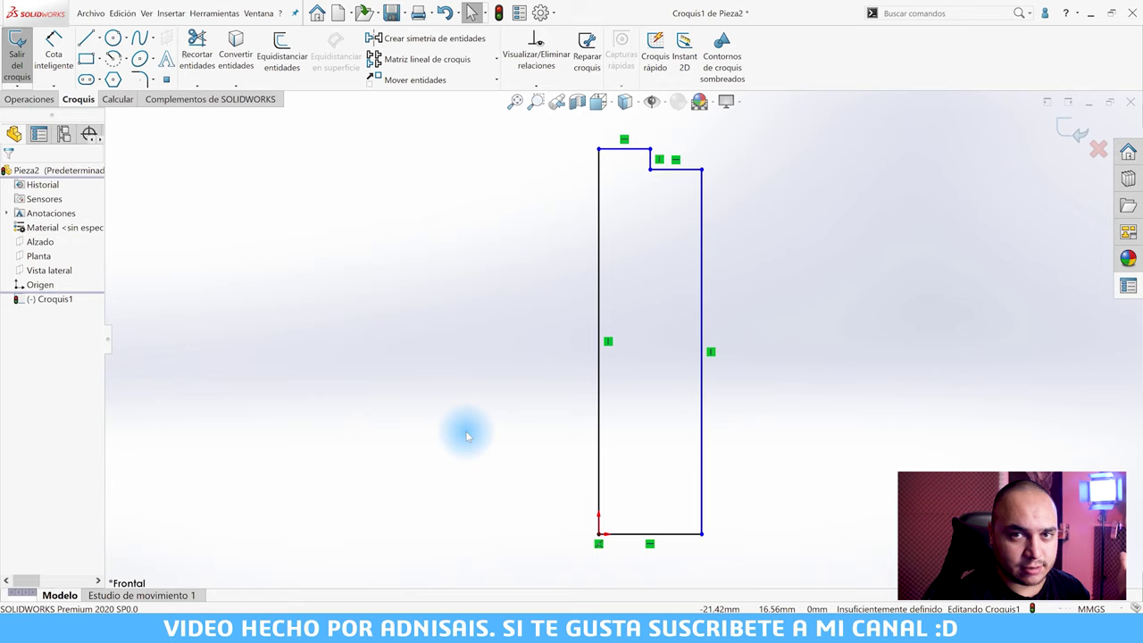
{"action": "left_click", "coordinate": [465, 433]}
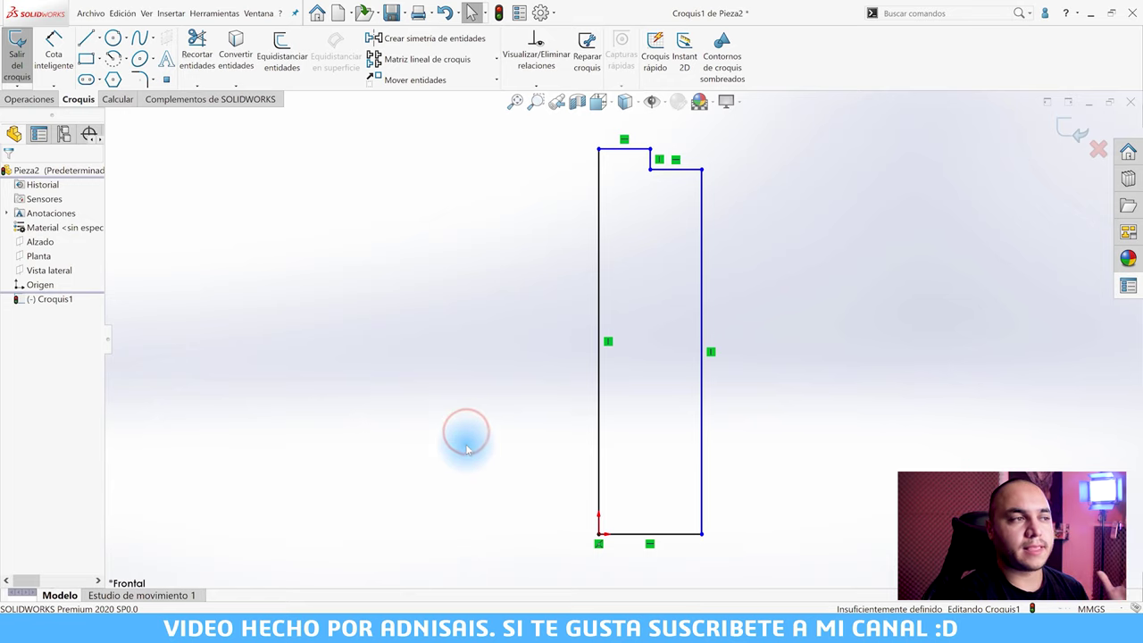
{"action": "left_click", "coordinate": [41, 40]}
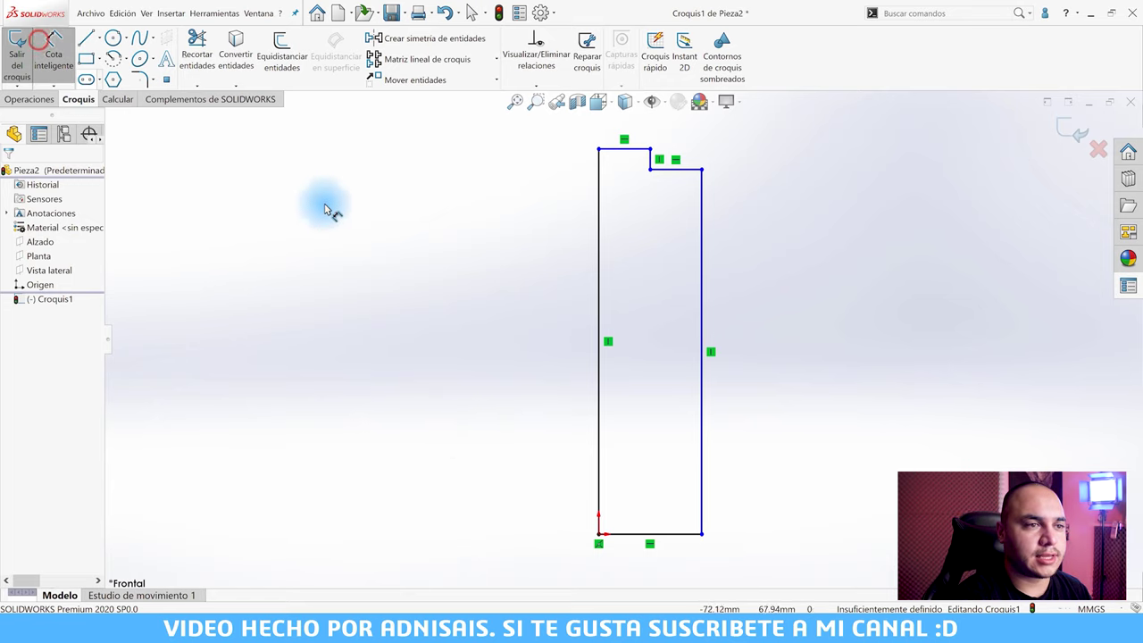
Dimension the tall right side at 58 mm.
{"action": "left_click", "coordinate": [703, 245]}
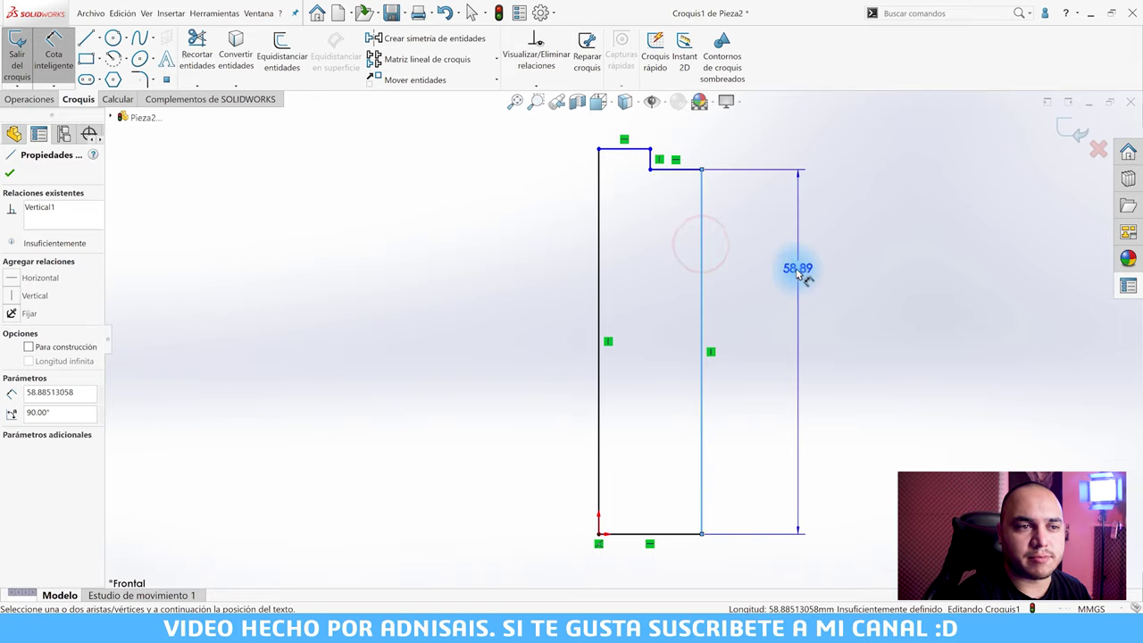
{"action": "left_click", "coordinate": [798, 288]}
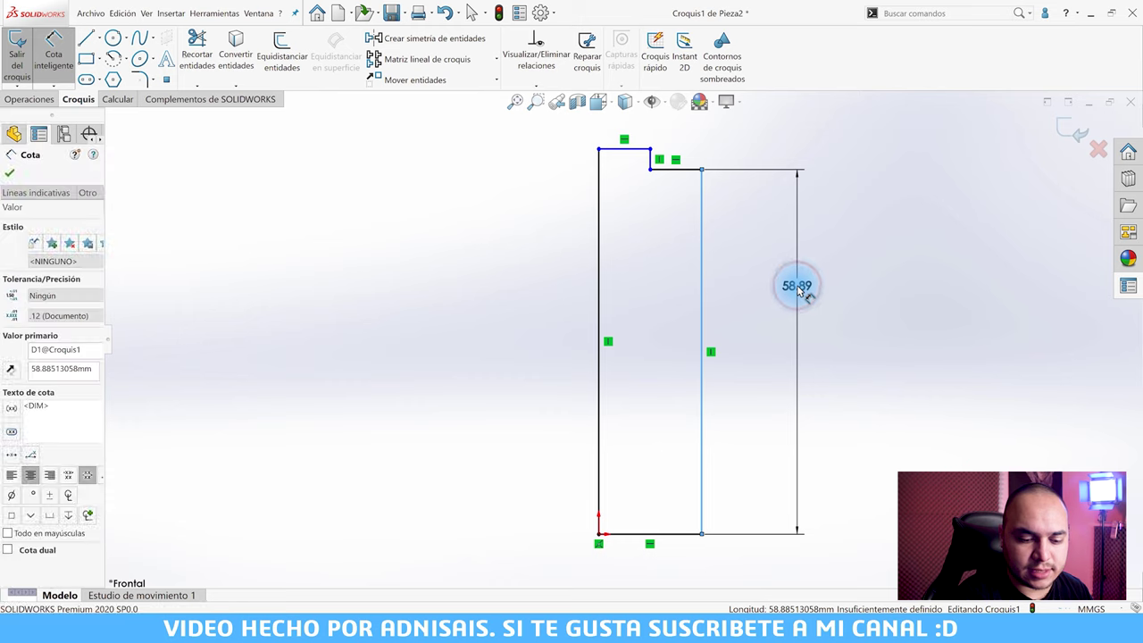
{"action": "key", "text": "Return"}
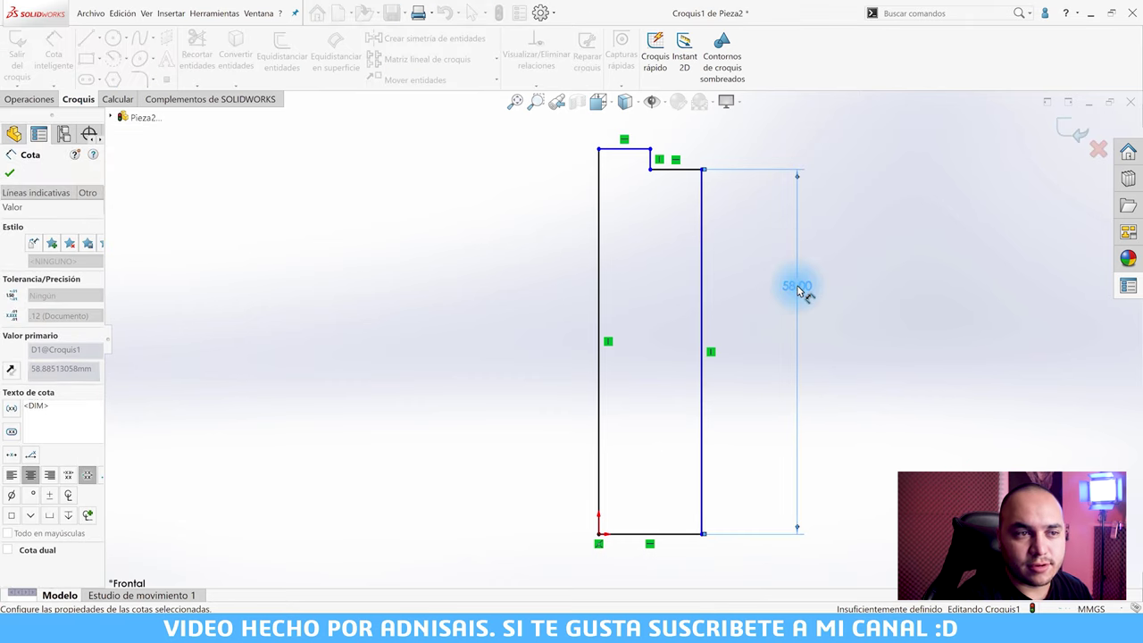
Set the short top step's height to 3 mm.
{"action": "left_click", "coordinate": [652, 160]}
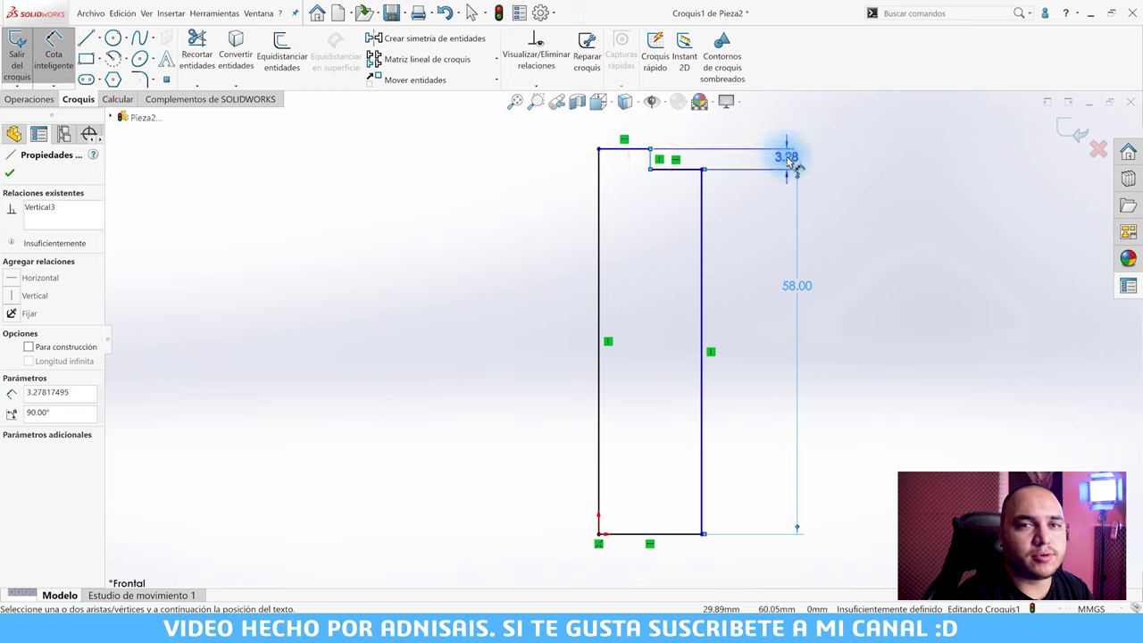
{"action": "left_click", "coordinate": [787, 158]}
{"action": "type", "text": "3"}
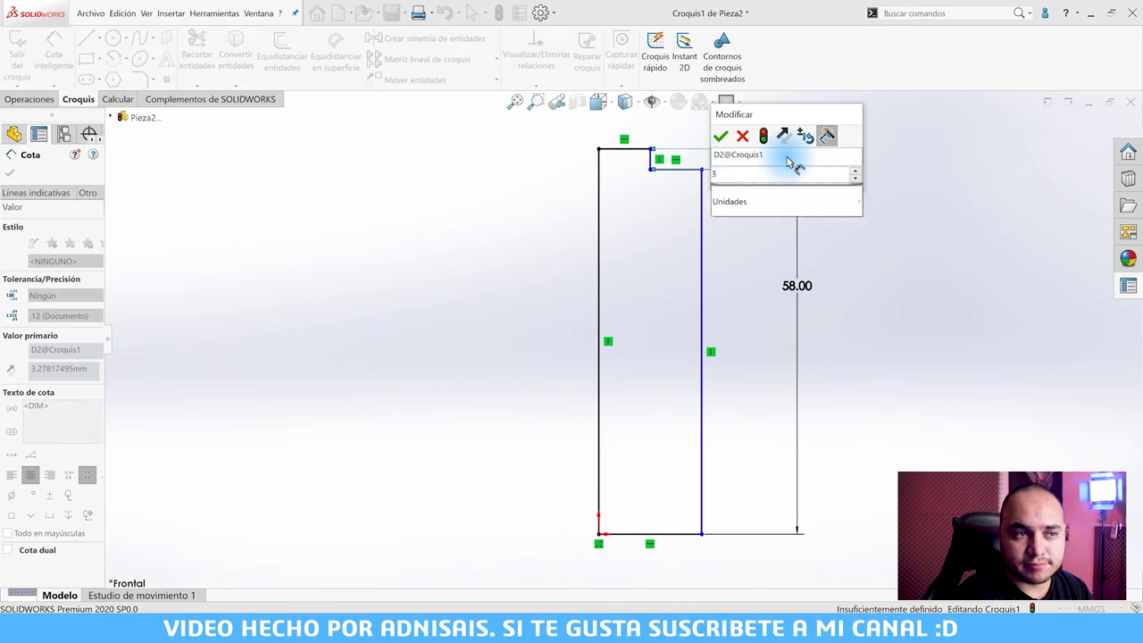
{"action": "key", "text": "Return"}
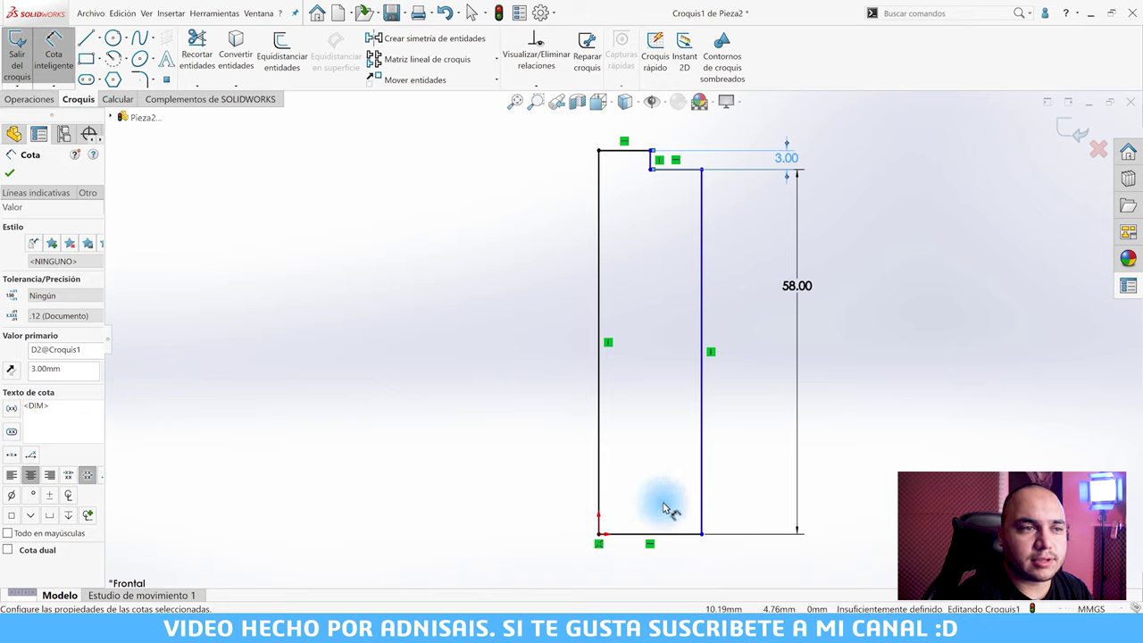
{"action": "left_click", "coordinate": [607, 150]}
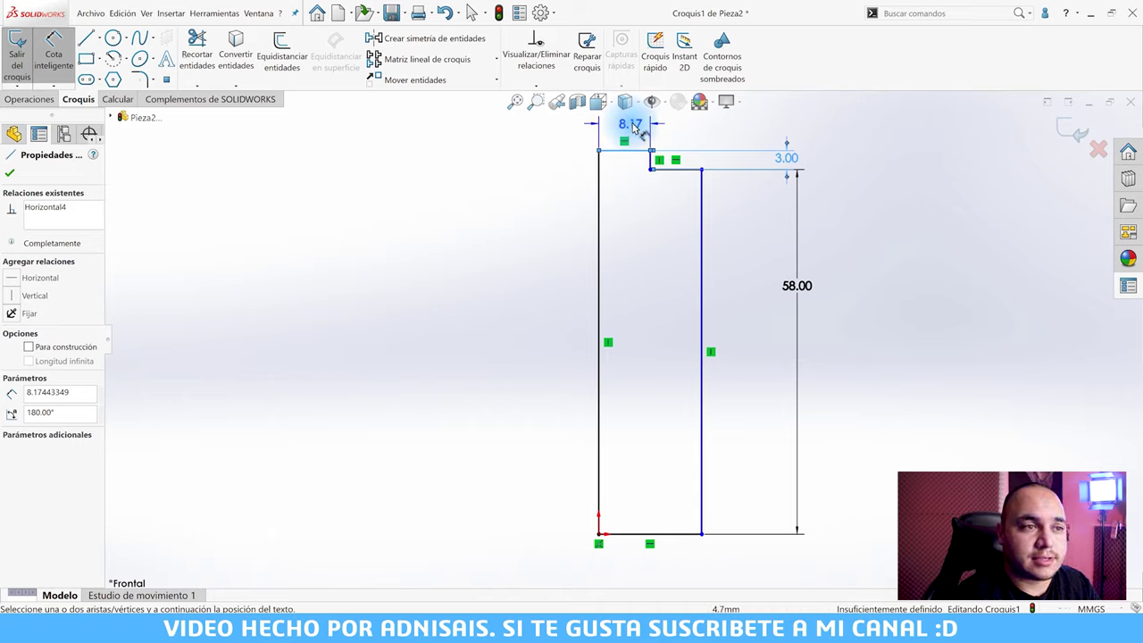
Cancel the unfinished top-line dimension and make the left vertical line construction geometry.
{"action": "key", "text": "Escape"}
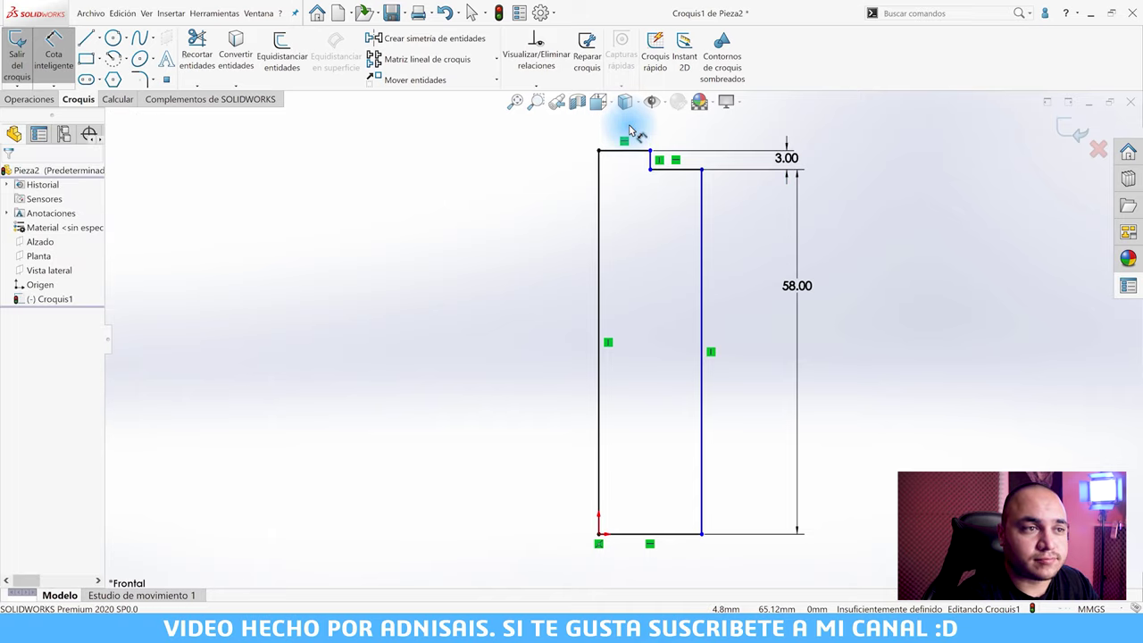
{"action": "key", "text": "Escape"}
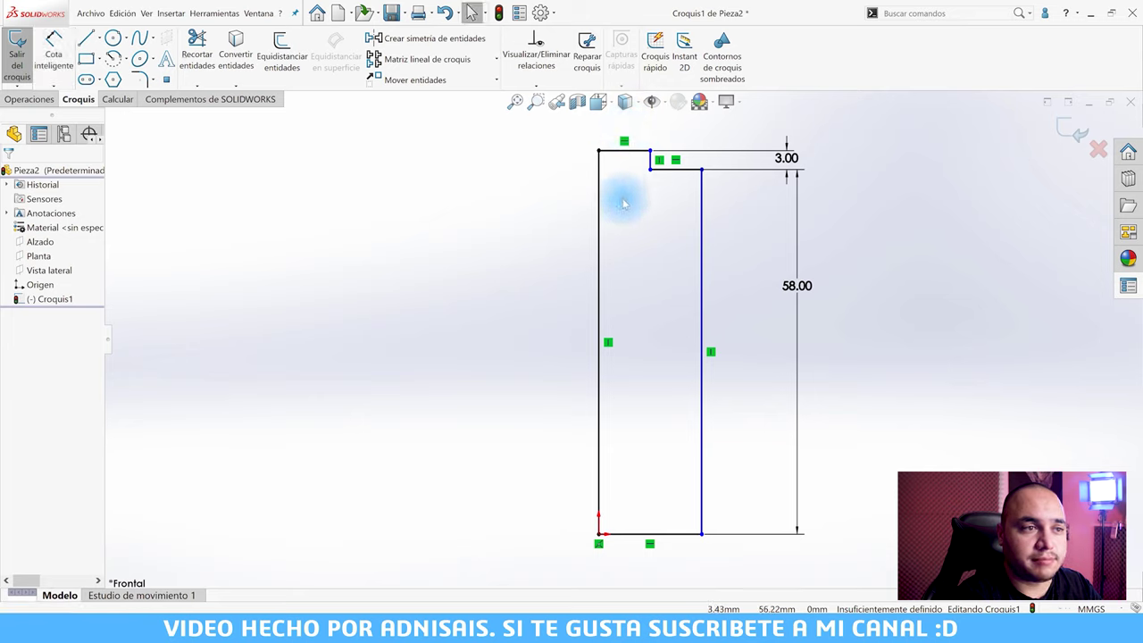
{"action": "left_click", "coordinate": [610, 197]}
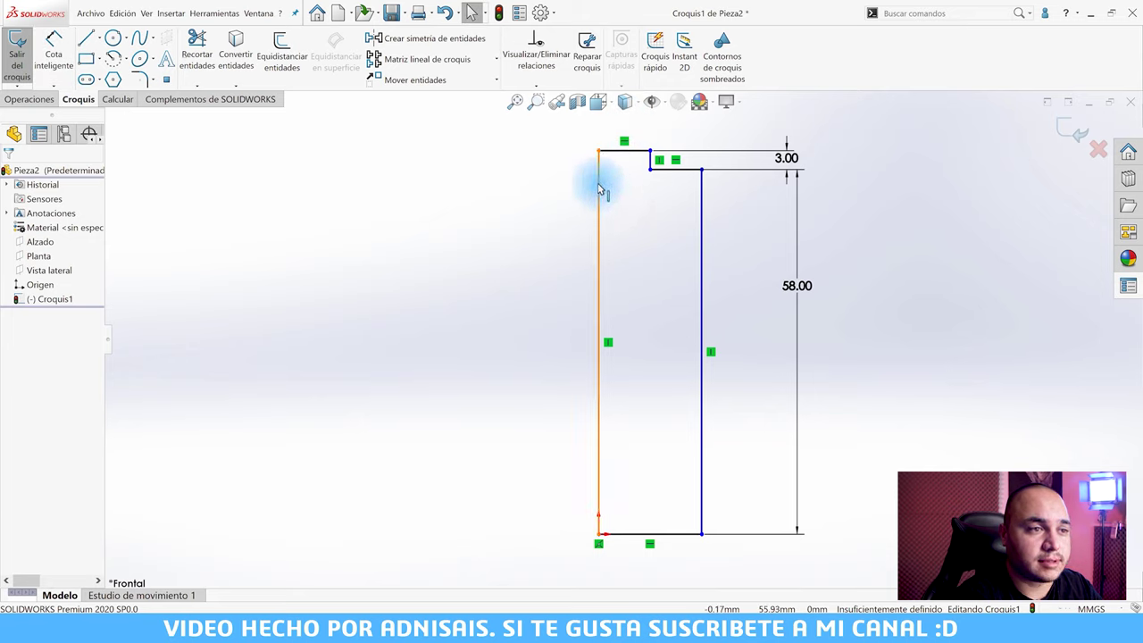
{"action": "left_click", "coordinate": [598, 186]}
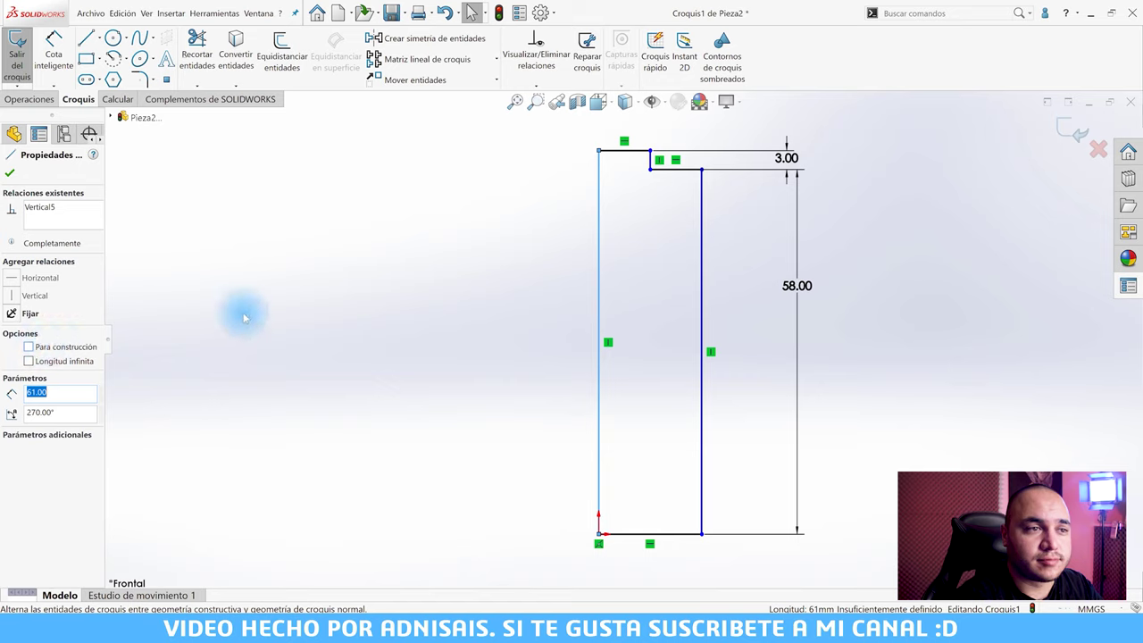
{"action": "left_click", "coordinate": [600, 196]}
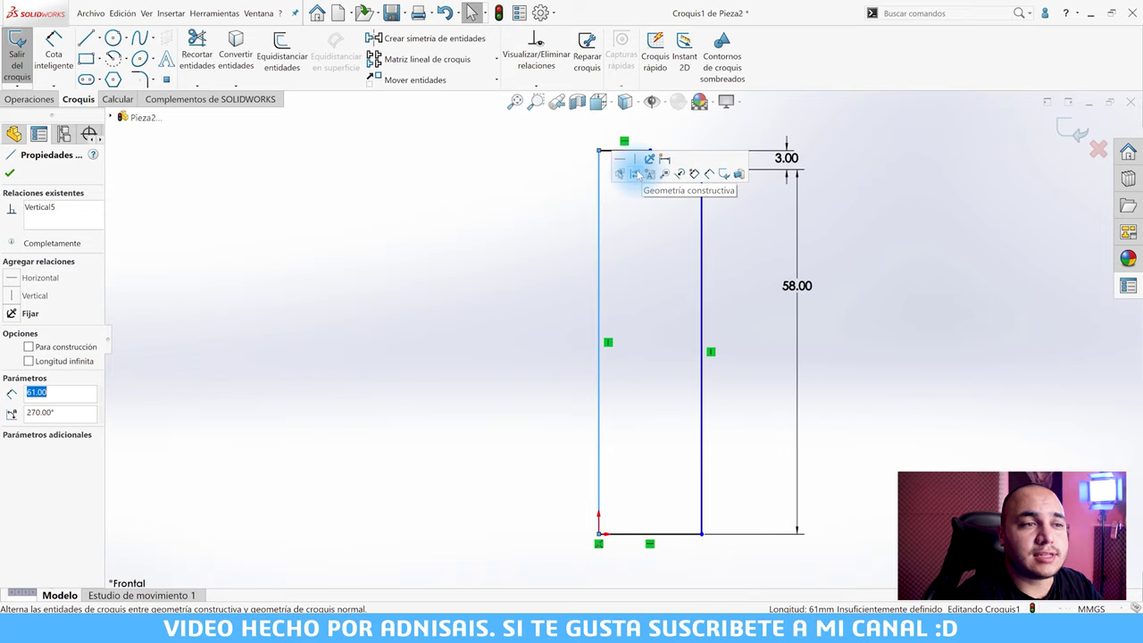
{"action": "left_click", "coordinate": [636, 172]}
{"action": "left_click", "coordinate": [492, 209]}
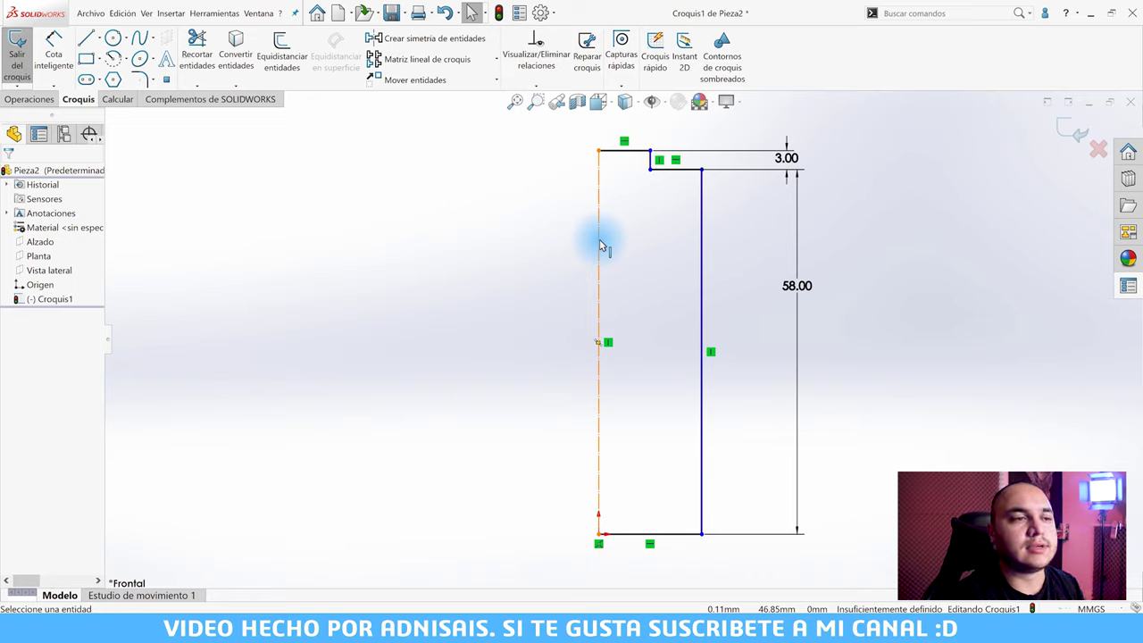
Dimension the outer right side 33 mm from the centreline.
{"action": "left_click", "coordinate": [531, 247]}
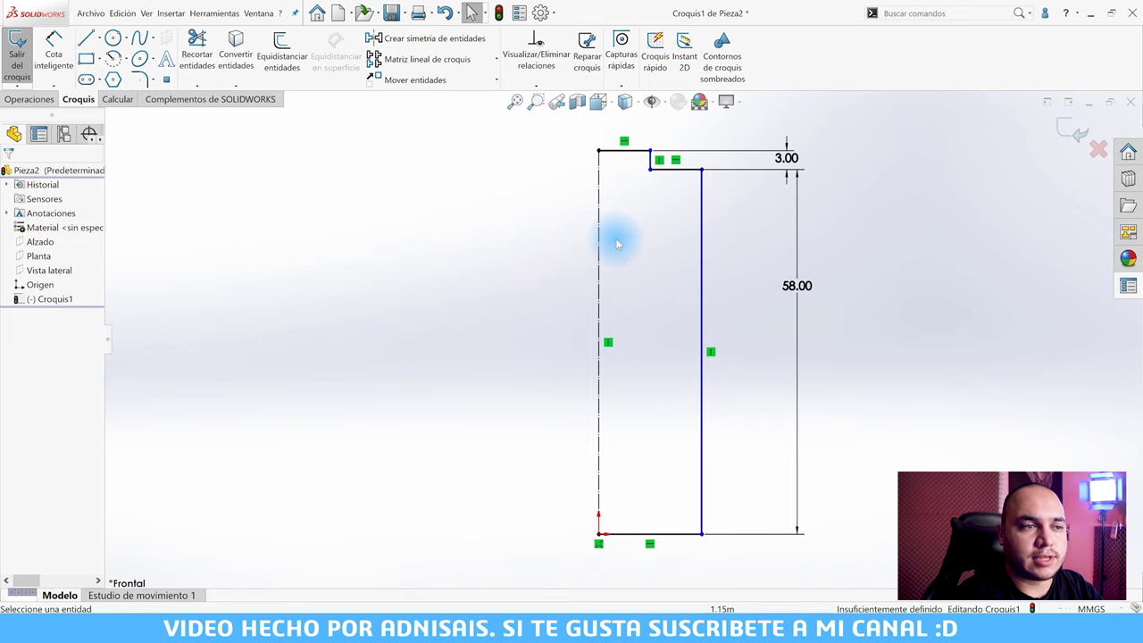
{"action": "left_click", "coordinate": [536, 220]}
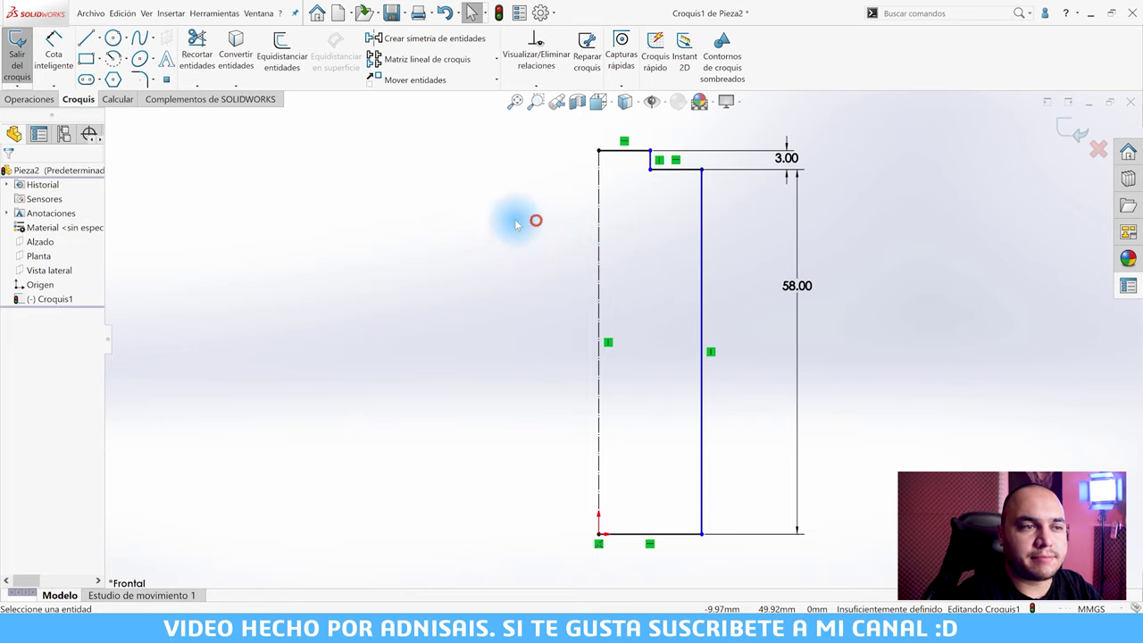
{"action": "left_click", "coordinate": [53, 51]}
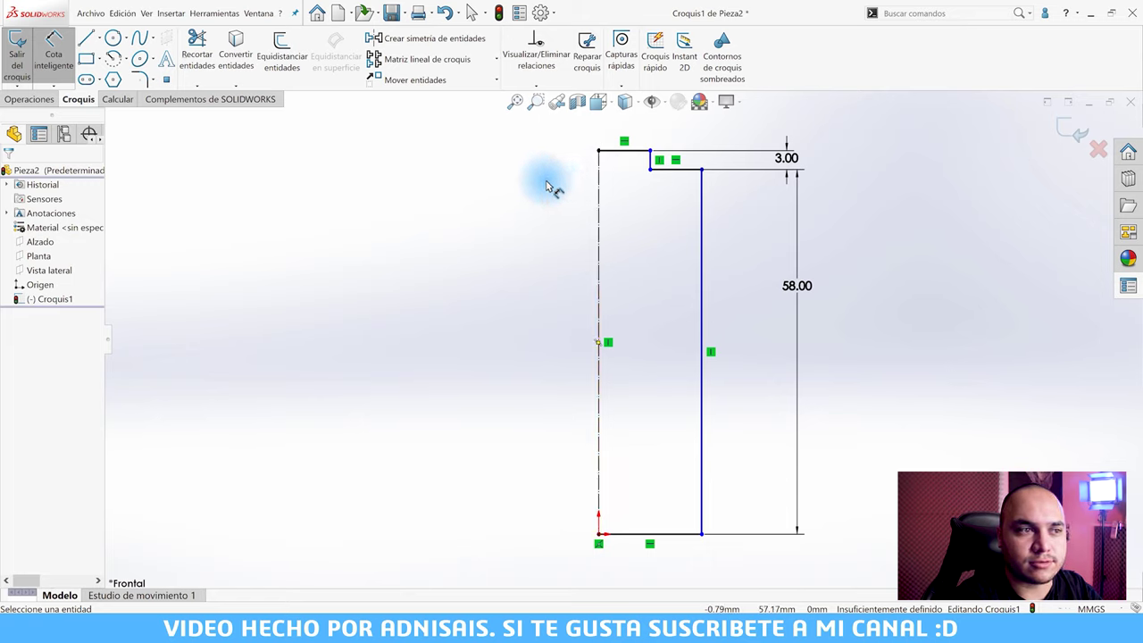
{"action": "left_click", "coordinate": [601, 169]}
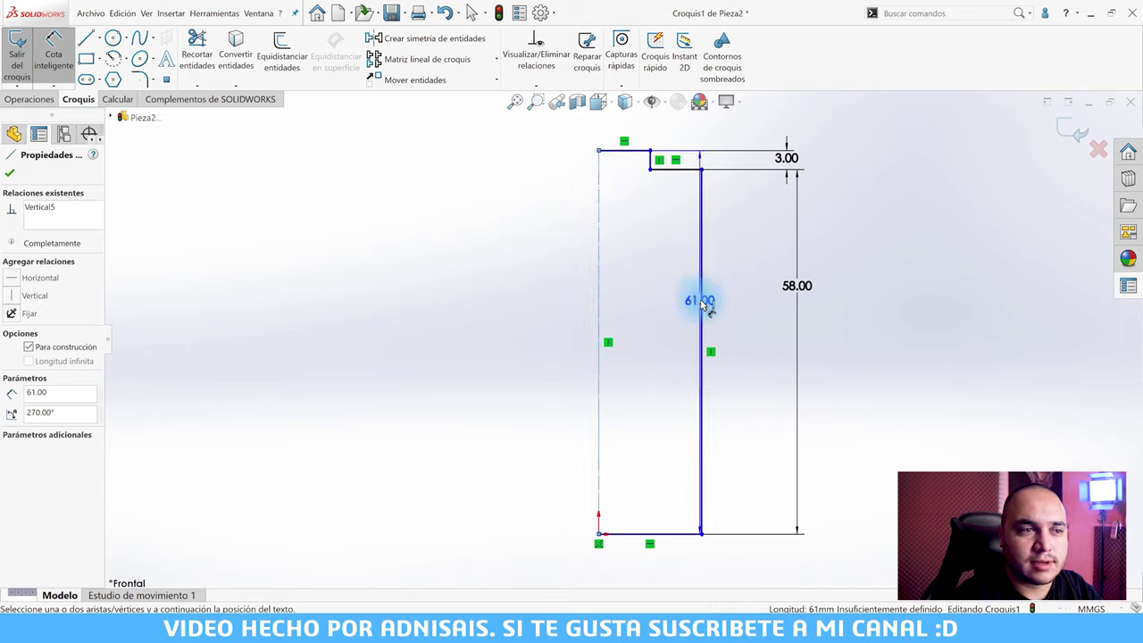
{"action": "left_click", "coordinate": [702, 301]}
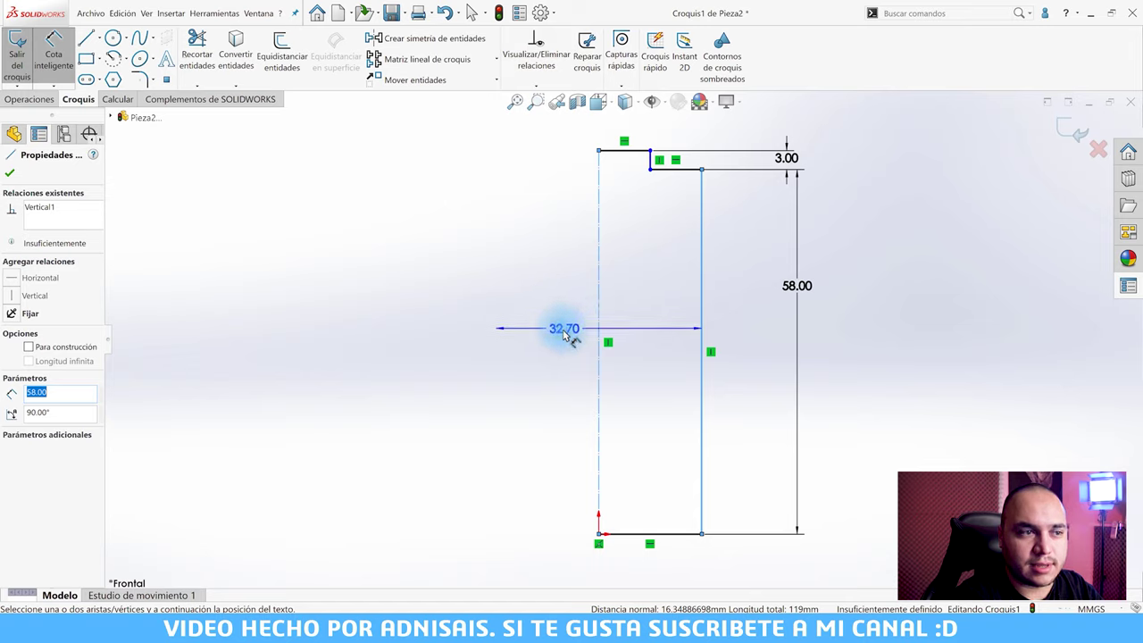
{"action": "left_click", "coordinate": [562, 331]}
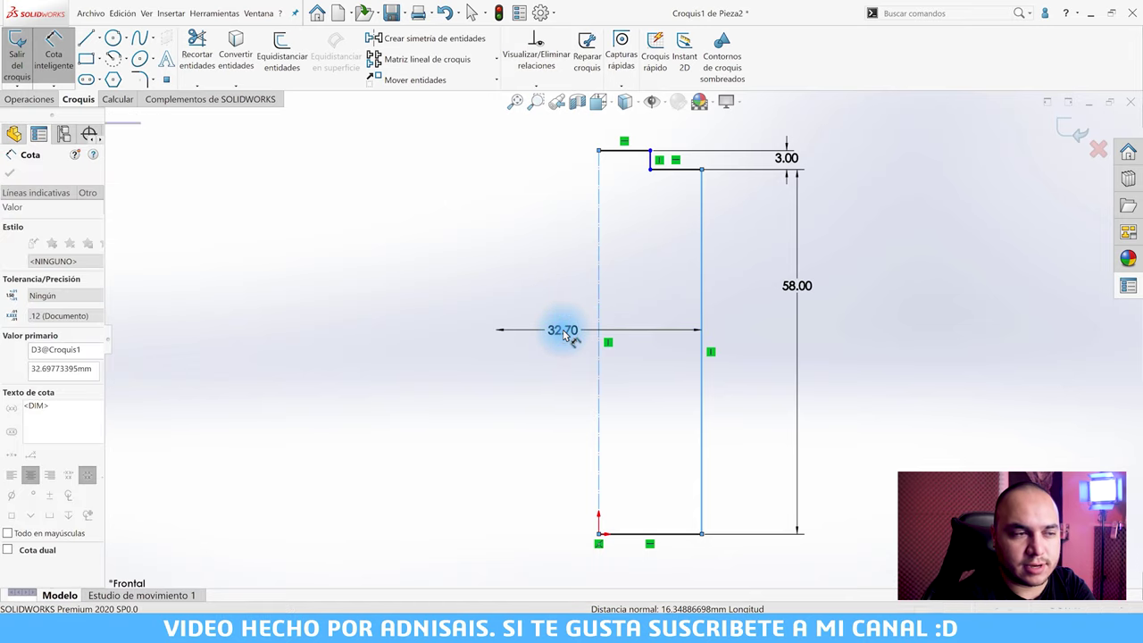
{"action": "type", "text": "33"}
{"action": "key", "text": "Return"}
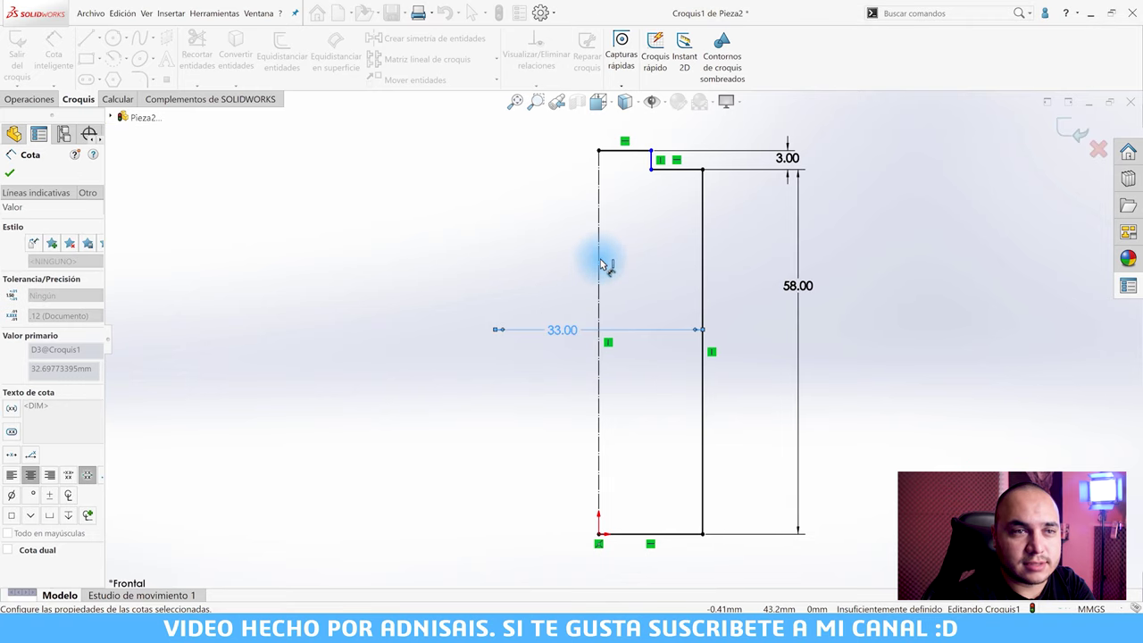
Dimension the nub step 9 mm from the centreline, fully defining the sketch.
{"action": "left_click", "coordinate": [652, 157]}
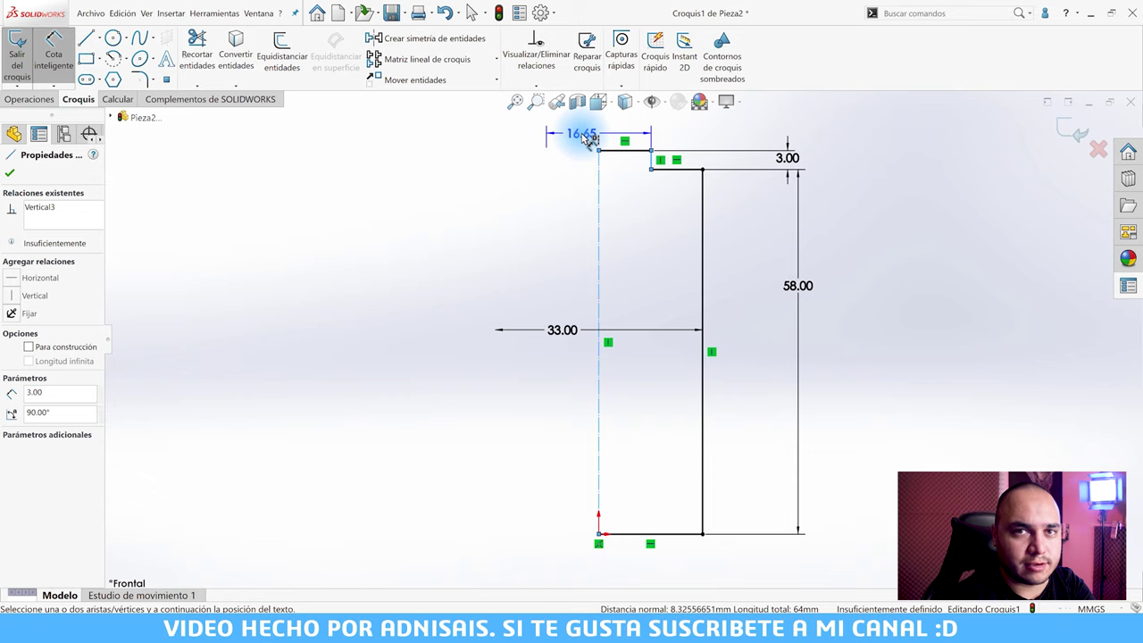
{"action": "left_click", "coordinate": [585, 136]}
{"action": "type", "text": "9"}
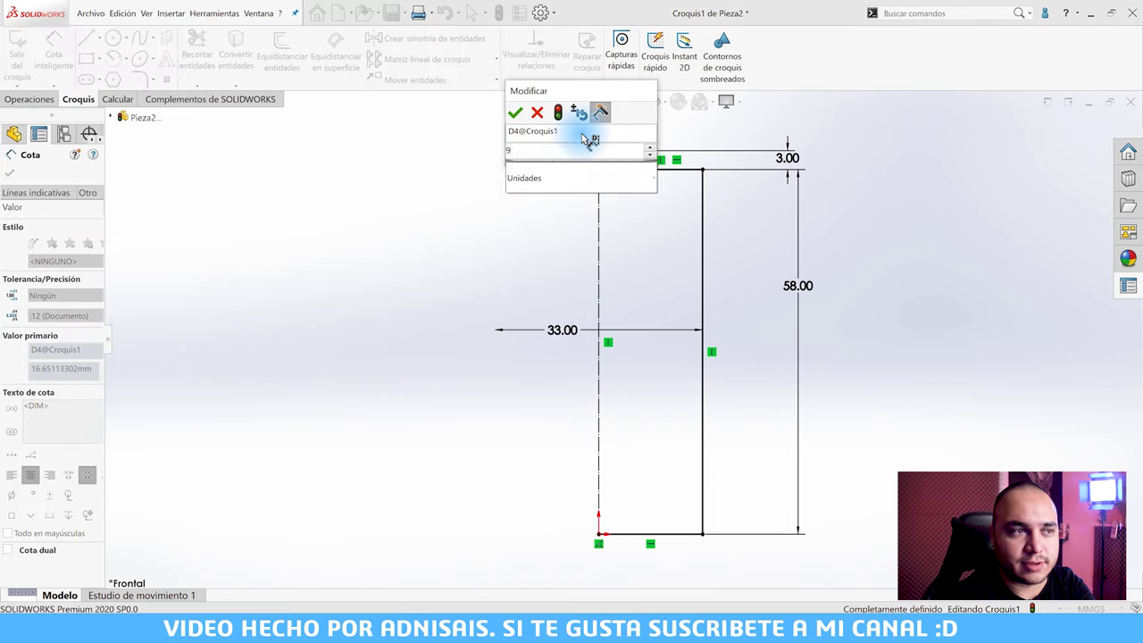
{"action": "key", "text": "Return"}
{"action": "left_click", "coordinate": [506, 217]}
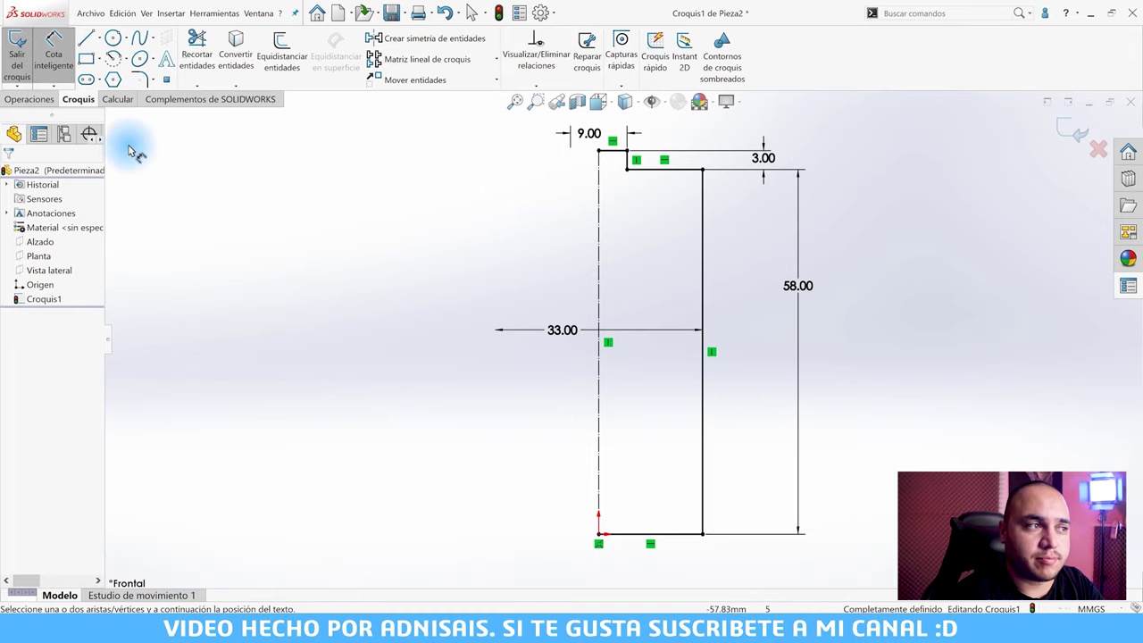
Launch Revolución de saliente/base and move the close-sketch prompt aside.
{"action": "left_click", "coordinate": [31, 100]}
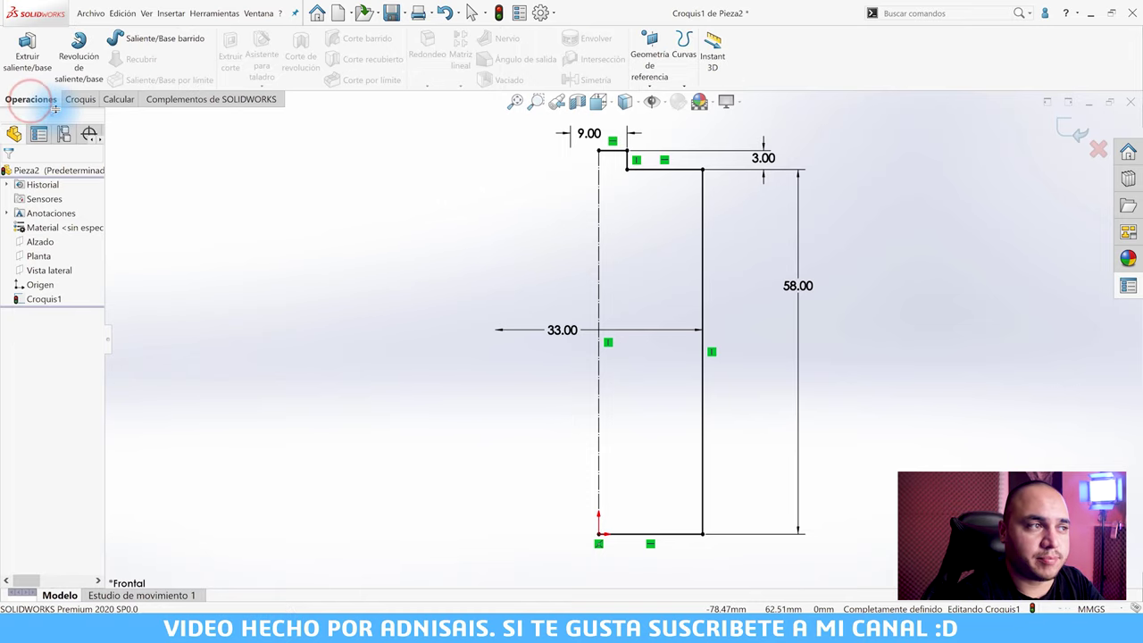
{"action": "left_click", "coordinate": [77, 69]}
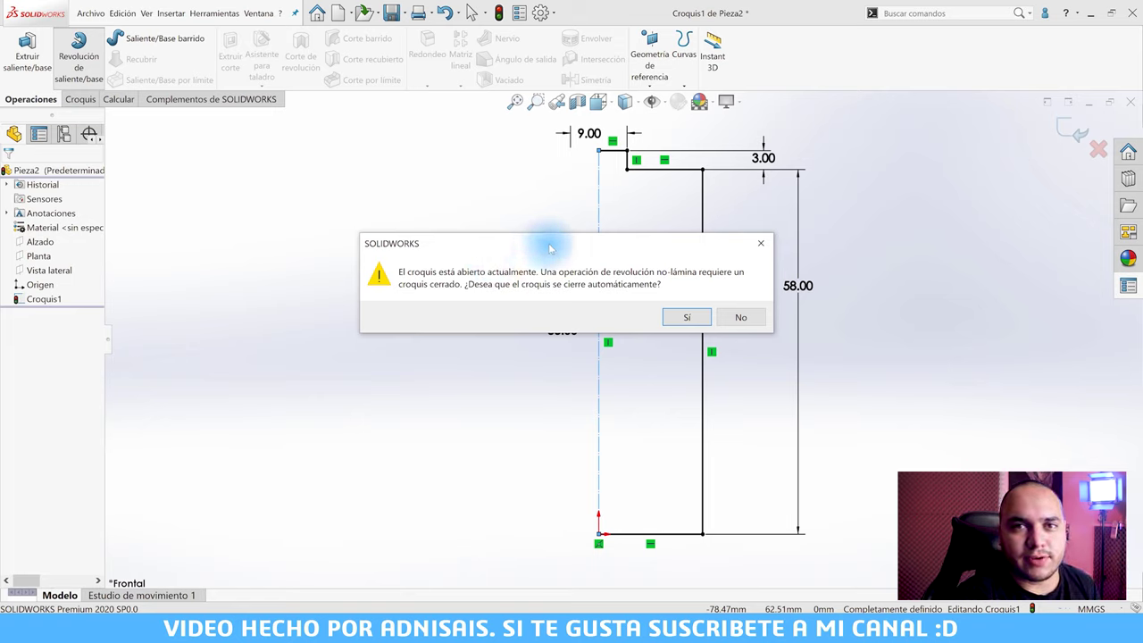
{"action": "left_click_drag", "start_coordinate": [550, 245], "coordinate": [329, 205]}
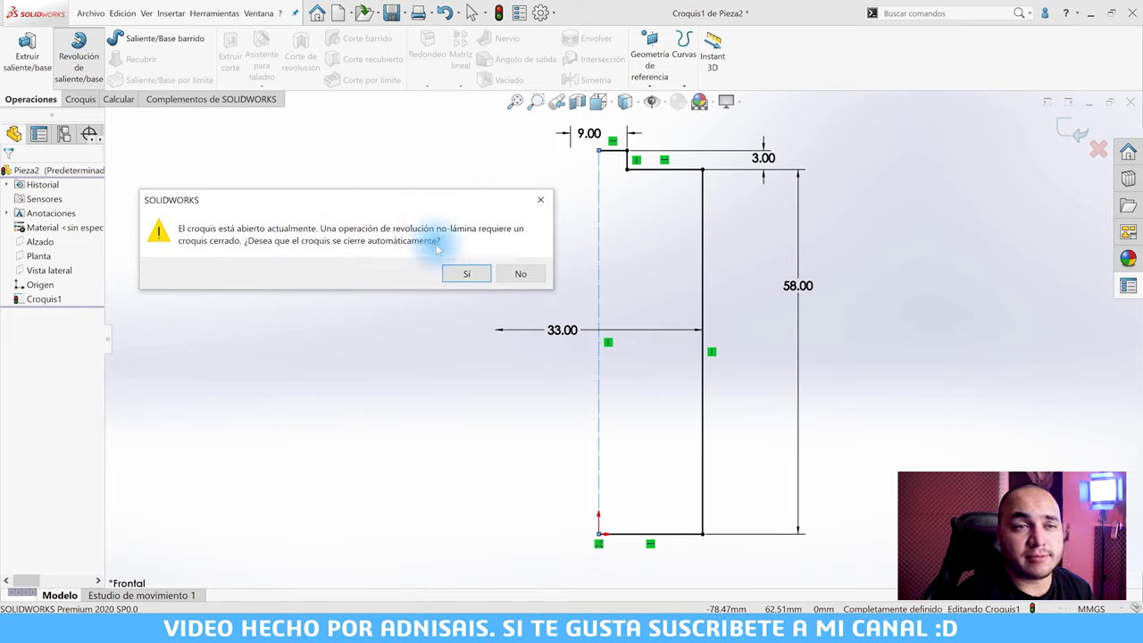
Decline auto-closing, check the thin revolve preview from the front, then cancel it.
{"action": "left_click", "coordinate": [531, 279]}
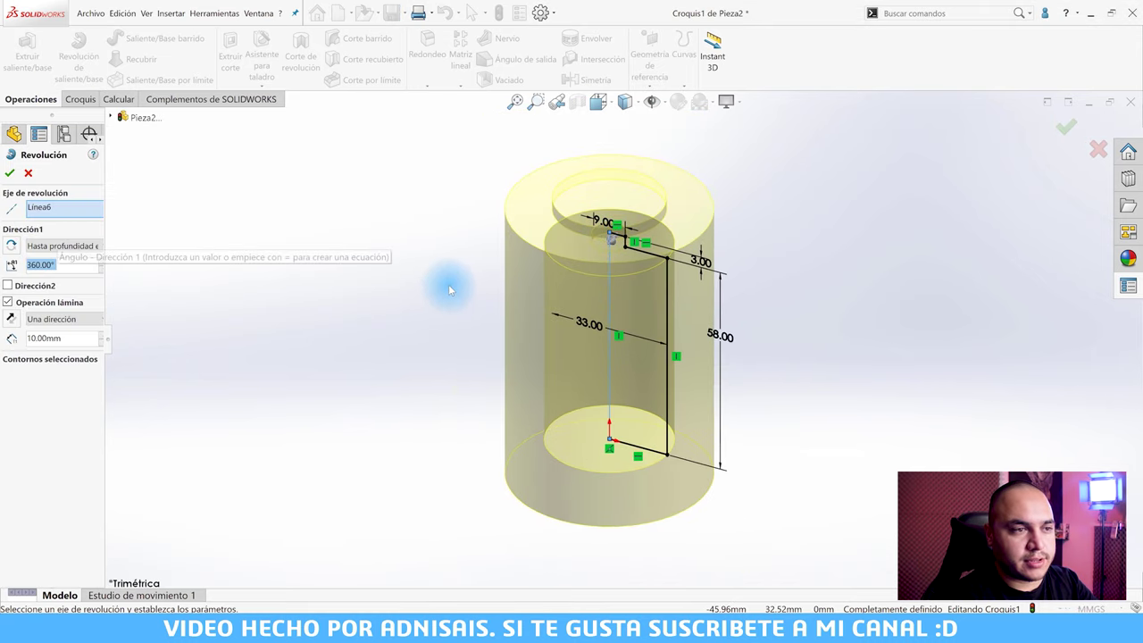
{"action": "left_click", "coordinate": [429, 270]}
{"action": "key", "text": "ctrl+1"}
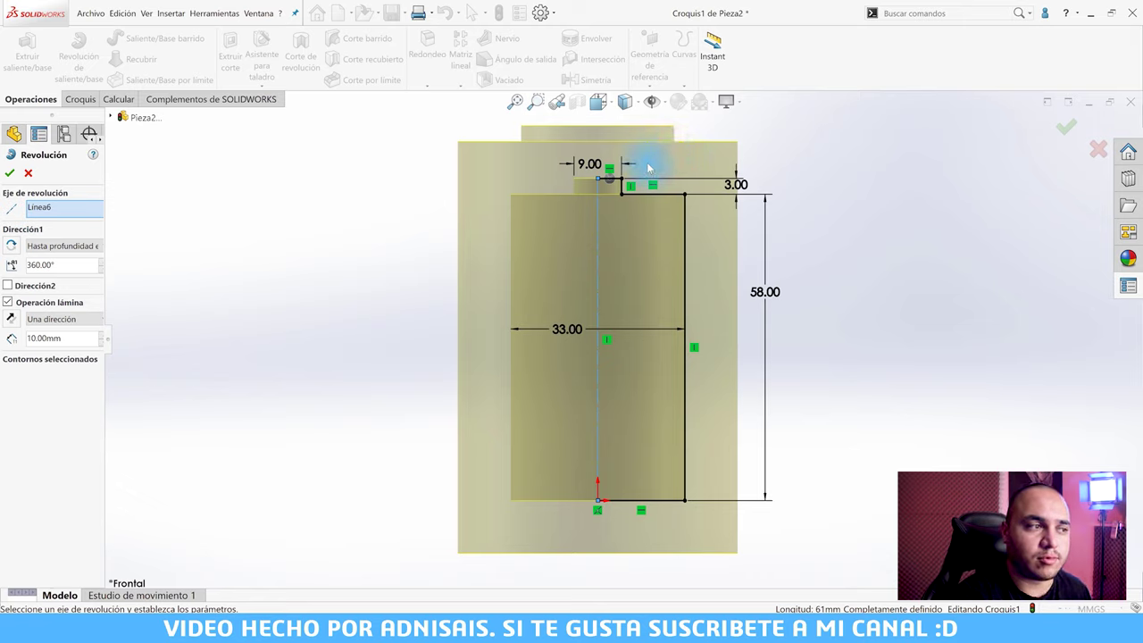
{"action": "left_click", "coordinate": [27, 174]}
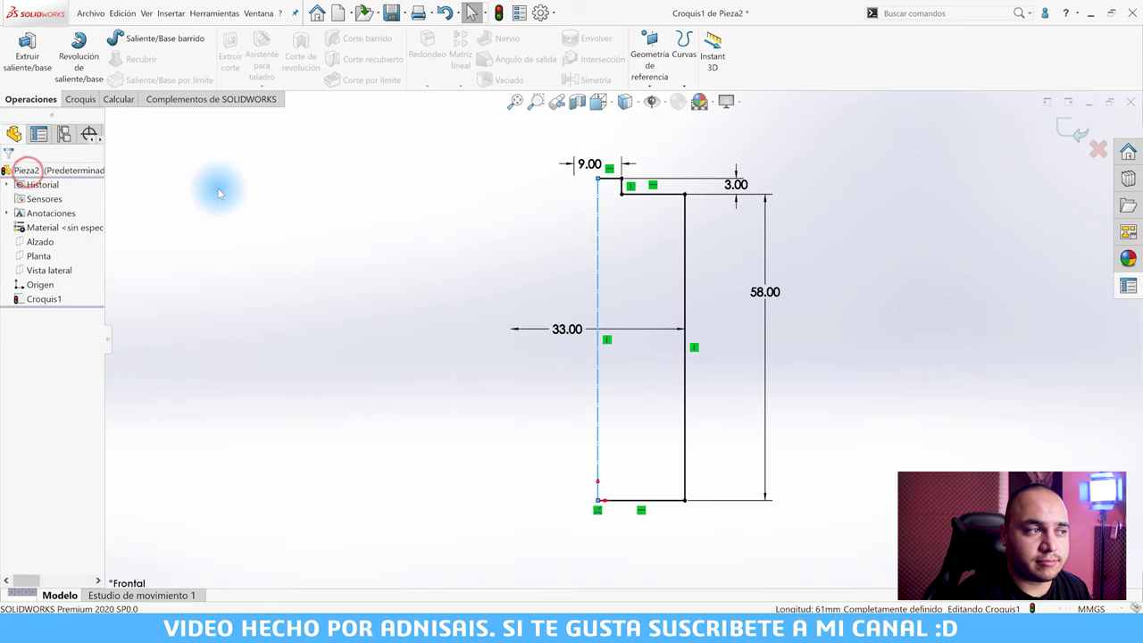
Revolve the sketch 360° about Línea6, accepting the automatic sketch closure for a solid cylinder.
{"action": "left_click", "coordinate": [79, 58]}
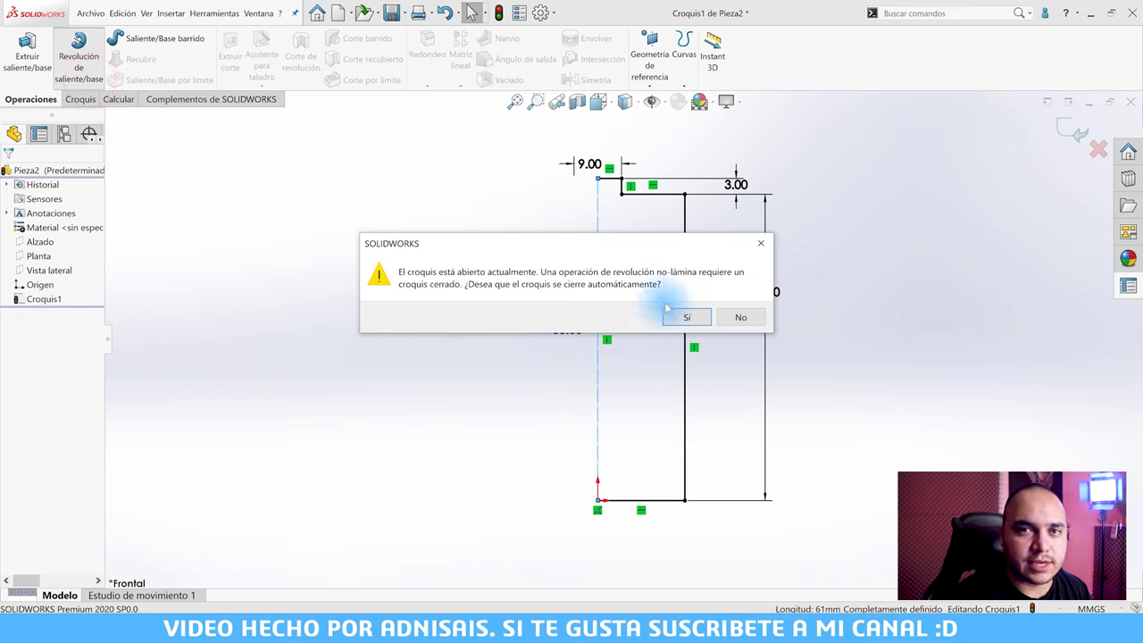
{"action": "left_click", "coordinate": [692, 318]}
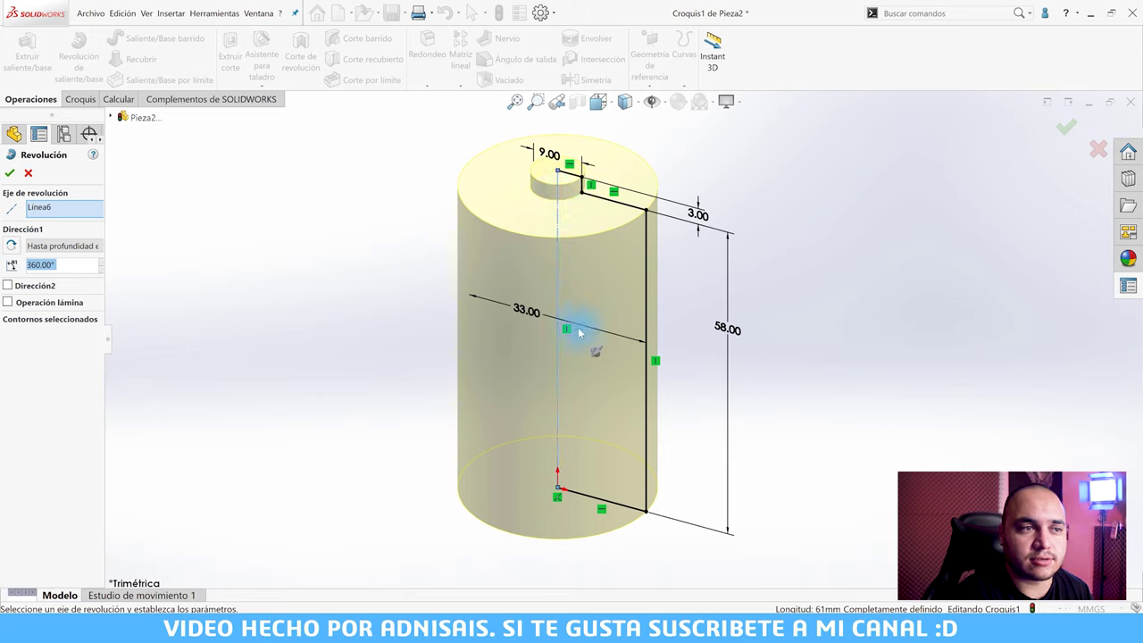
Accept the revolve to create Revolución1, the solid battery-shaped cylinder with its top nub.
{"action": "left_click", "coordinate": [11, 173]}
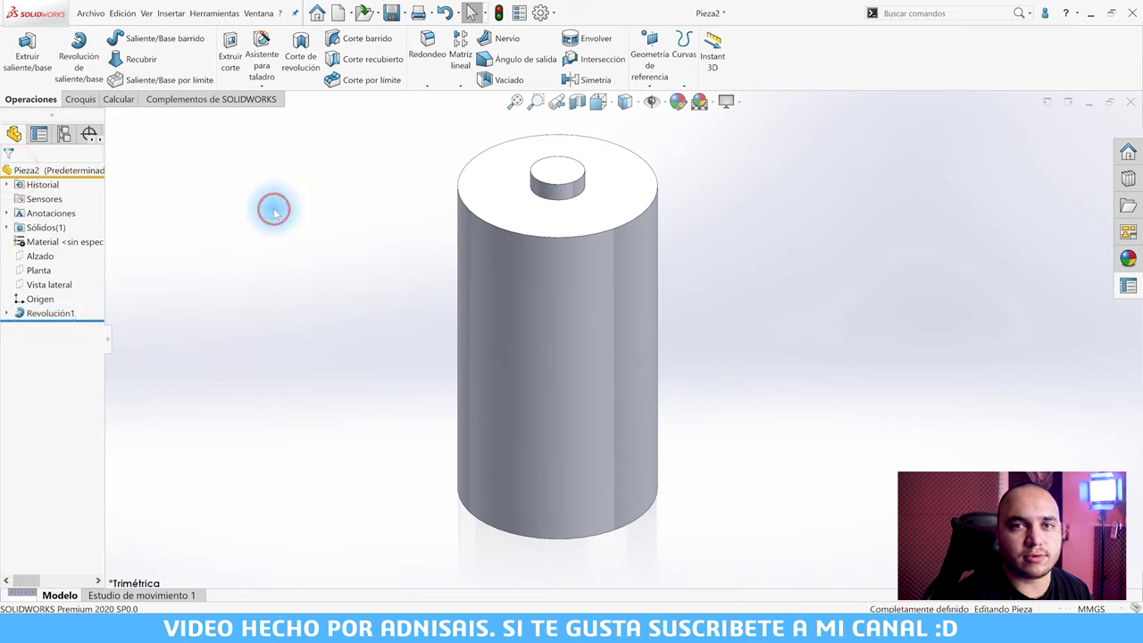